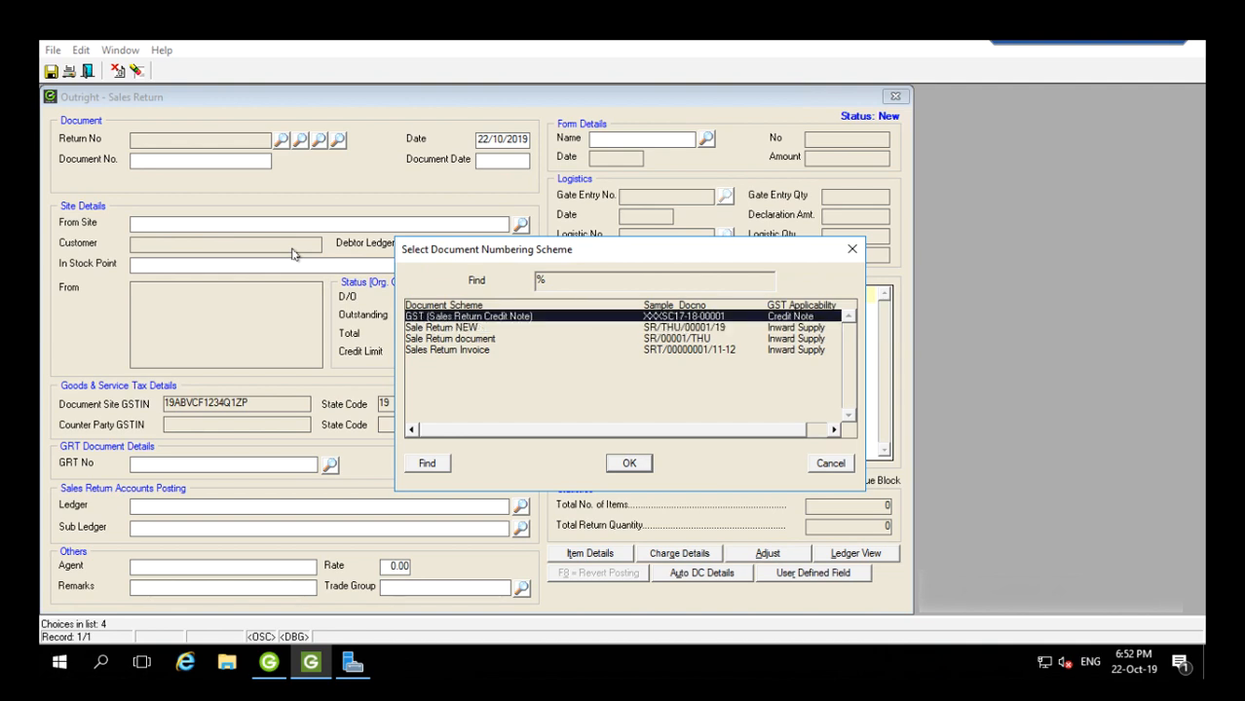
- Start the sales return with the GST (Sales Return Credit Note) numbering scheme and choose BIRLA SOFT KOLKATA NEW SITE as the source site
{"action": "key", "text": "Return"}
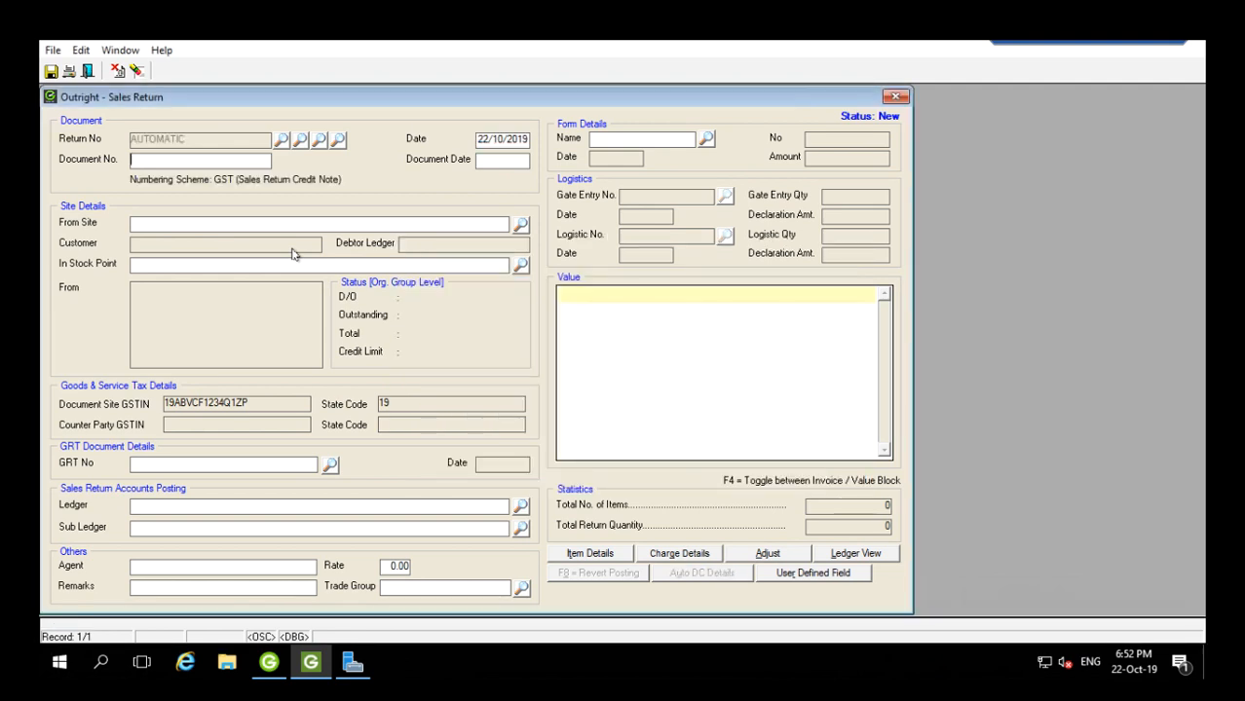
{"action": "key", "text": "Tab"}
{"action": "key", "text": "Return"}
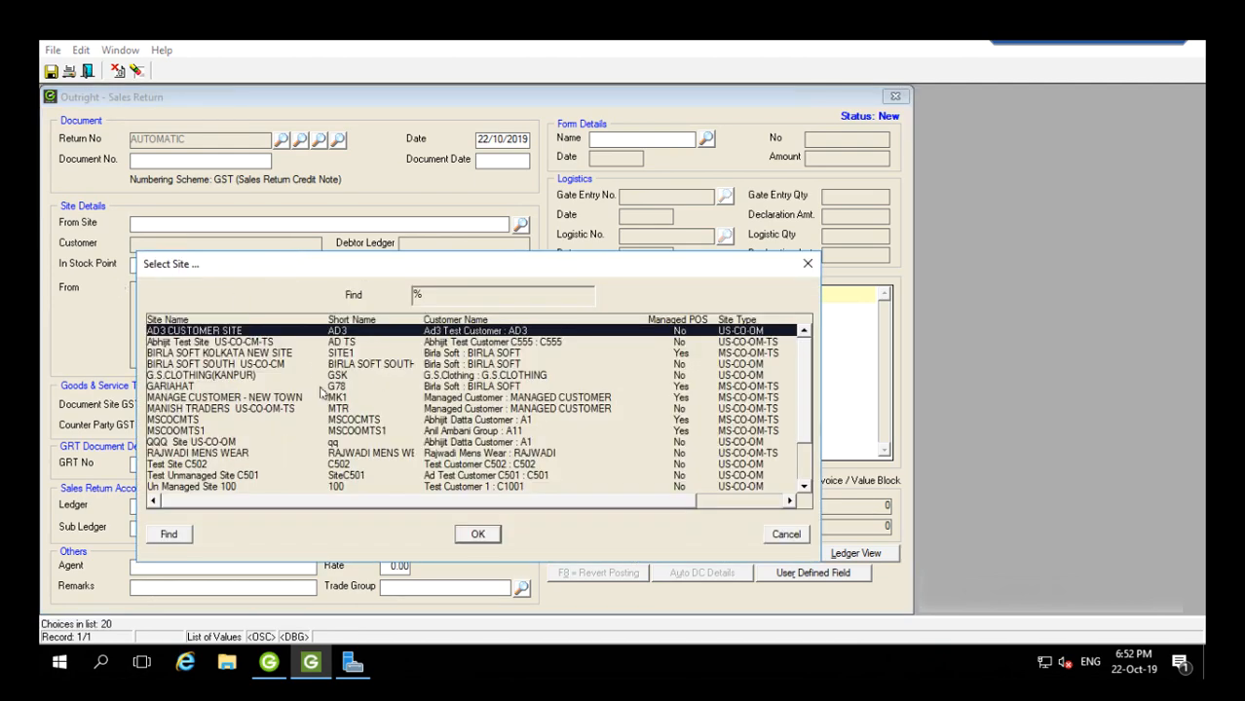
{"action": "scroll", "coordinate": [803, 414], "scroll_direction": "down", "scroll_amount": 1}
{"action": "scroll", "coordinate": [804, 399], "scroll_direction": "up", "scroll_amount": 1}
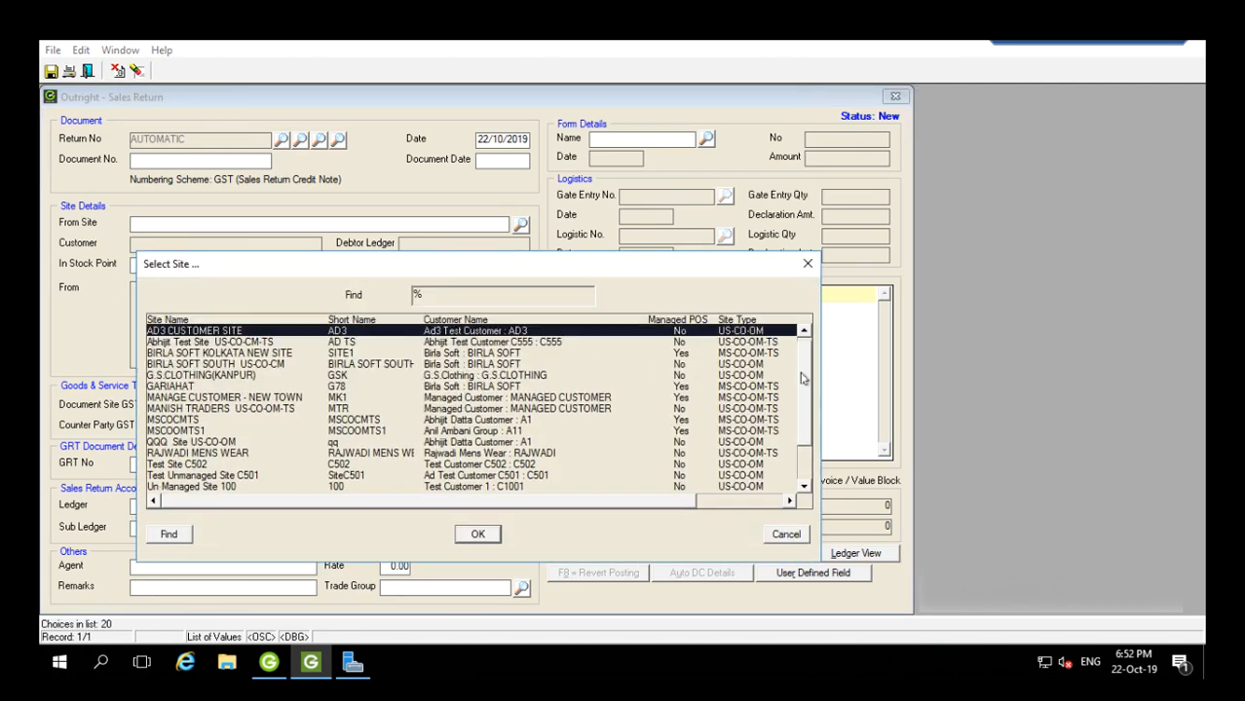
{"action": "left_click", "coordinate": [732, 353]}
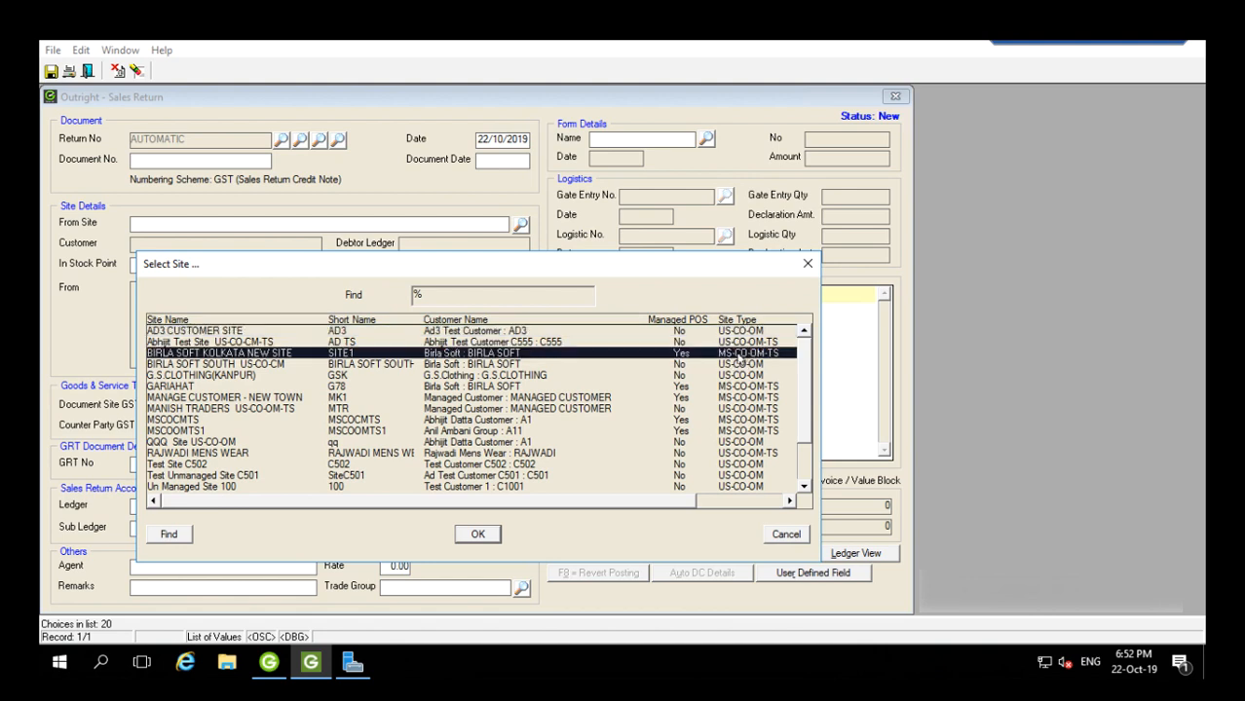
{"action": "double_click", "coordinate": [738, 355]}
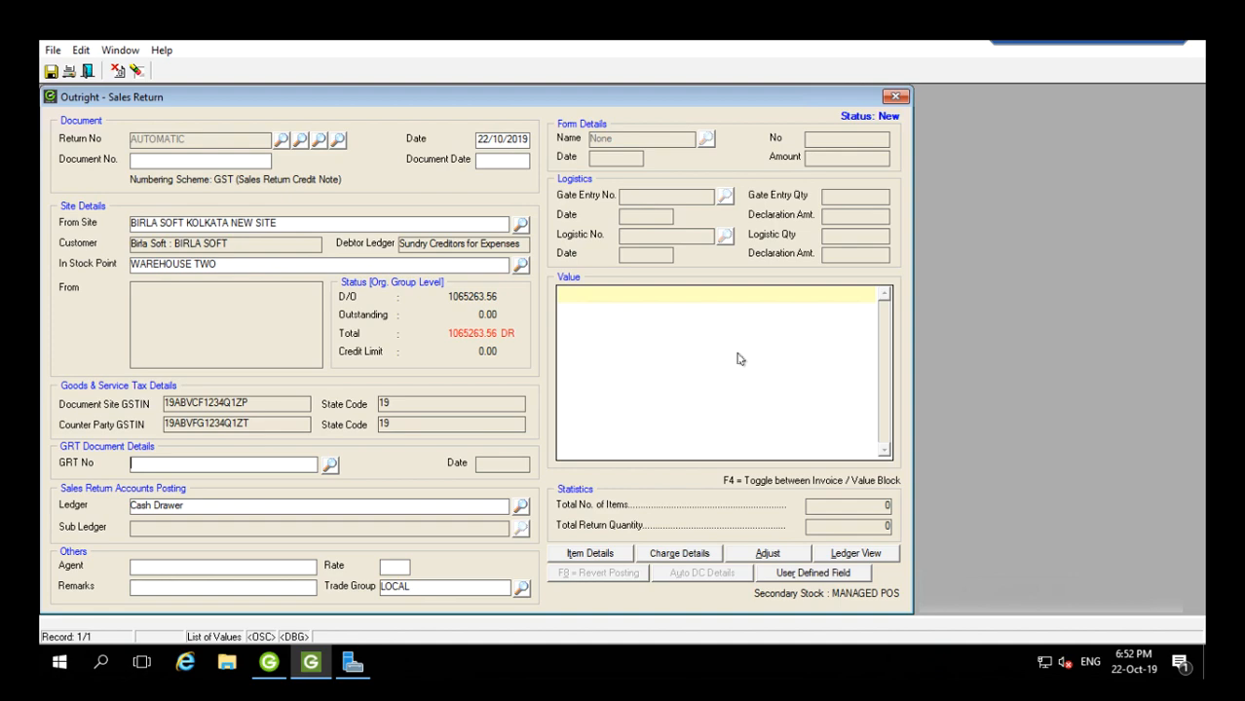
{"action": "key", "text": "F9"}
{"action": "key", "text": "Down"}
{"action": "key", "text": "Down"}
{"action": "key", "text": "Return"}
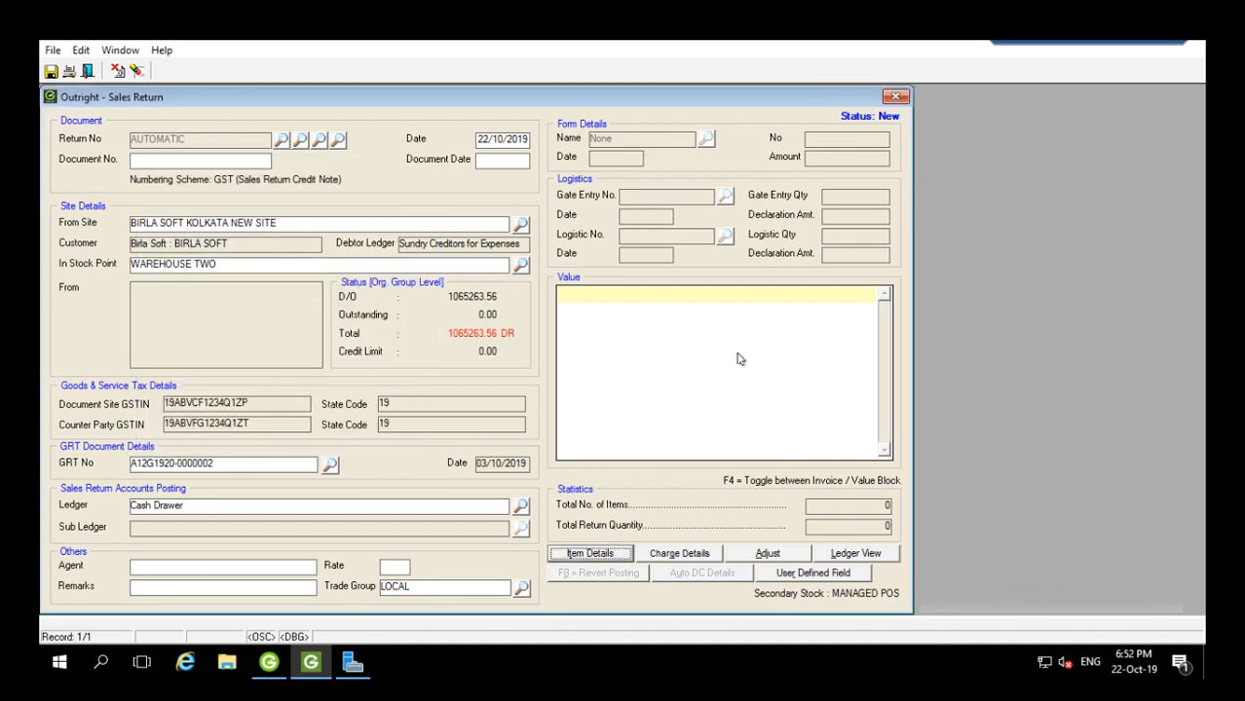
- Add all items of the GRT packet at full received quantity, resolving invoices by FIFO, and accept the item details
{"action": "left_click", "coordinate": [591, 554]}
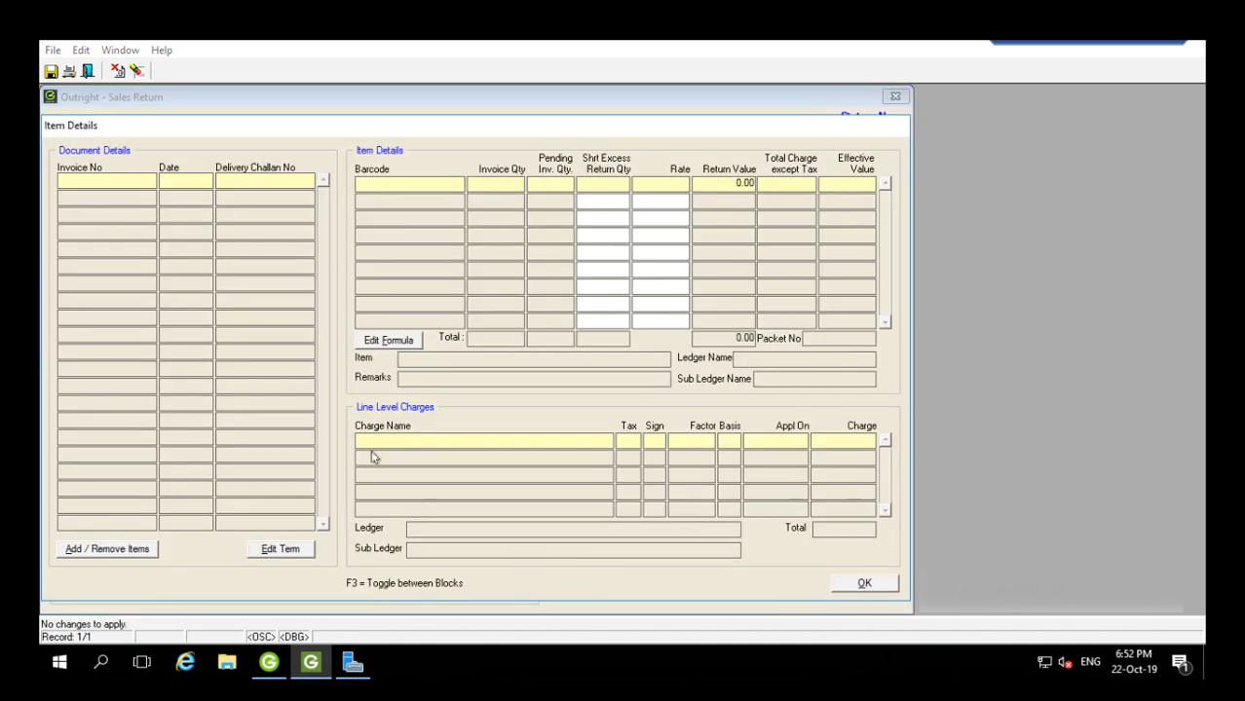
{"action": "left_click", "coordinate": [104, 548]}
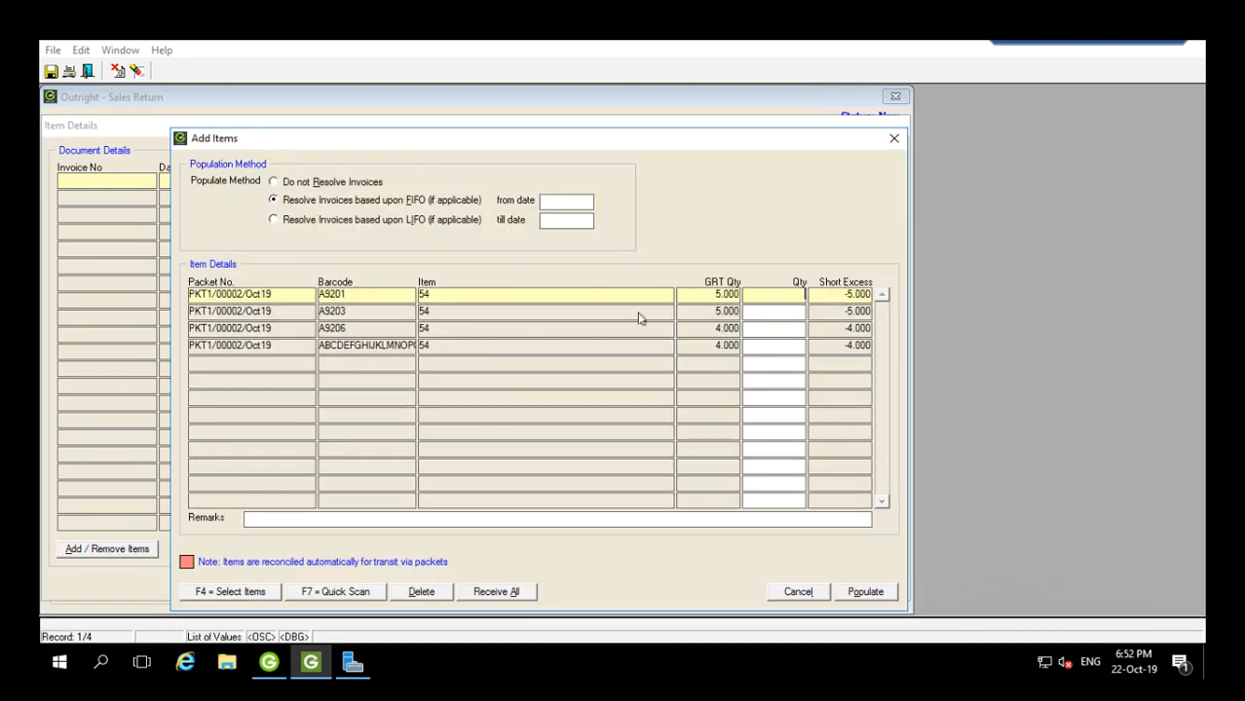
{"action": "left_click", "coordinate": [498, 591]}
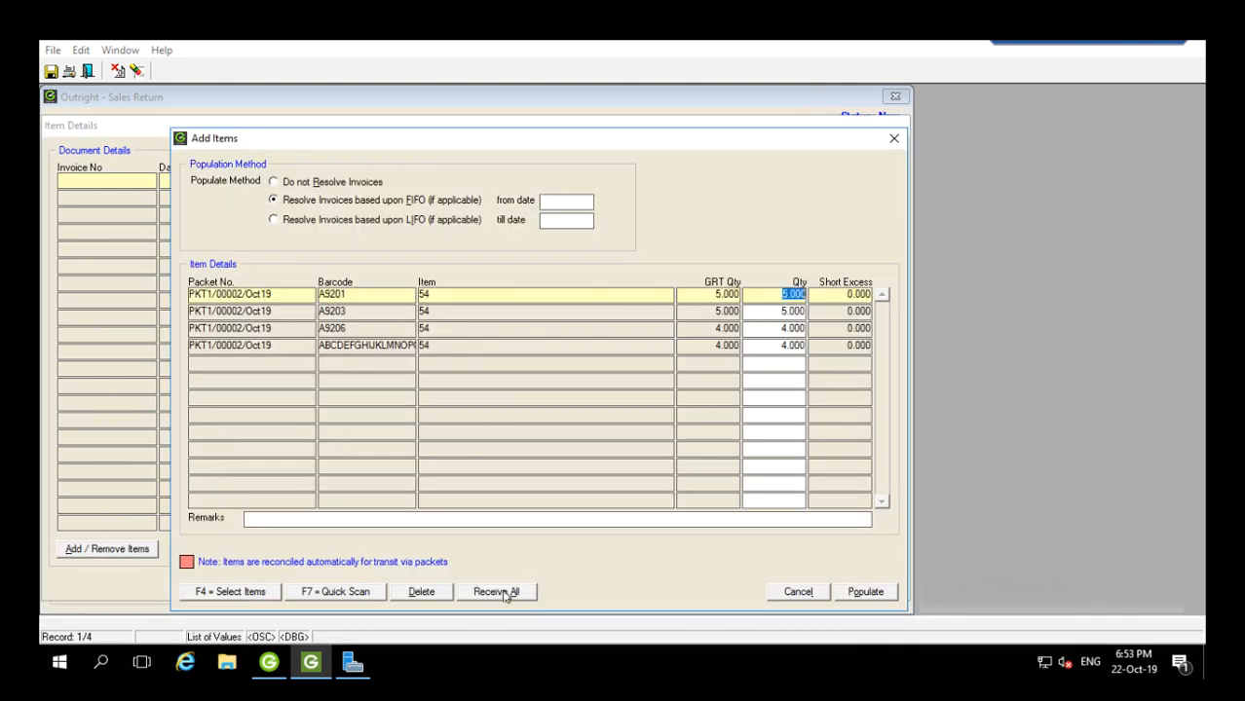
{"action": "left_click", "coordinate": [861, 591]}
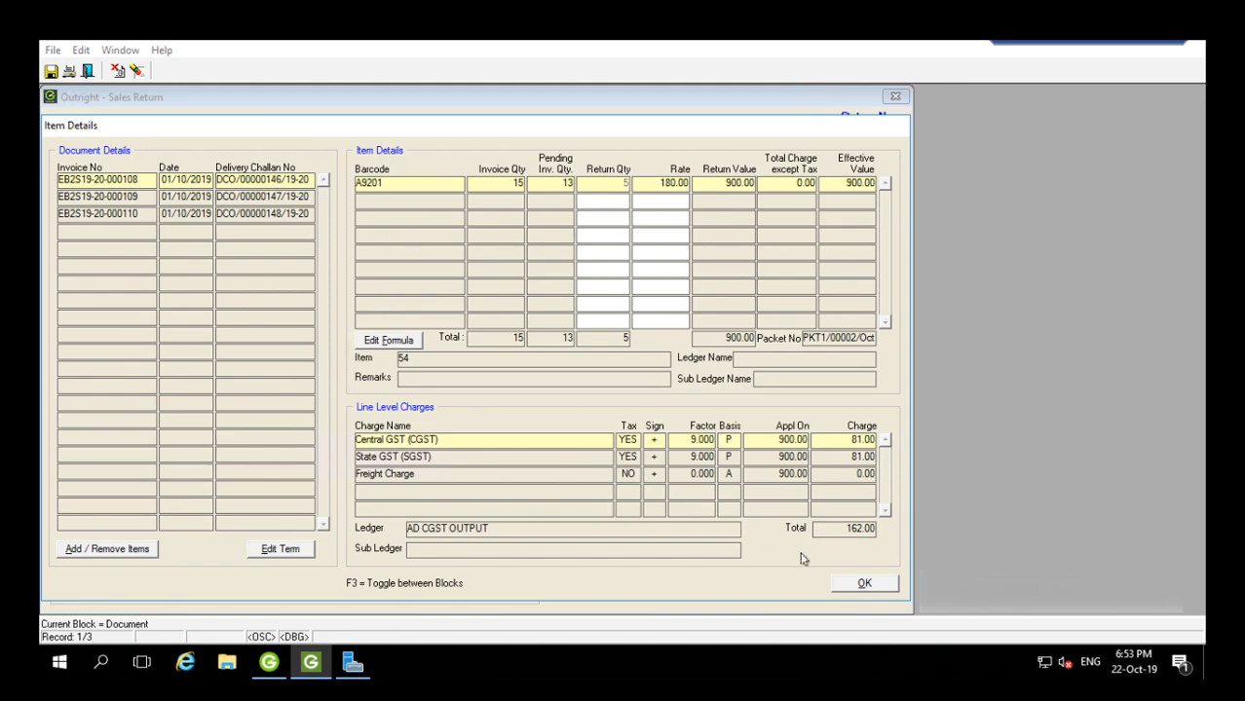
{"action": "left_click", "coordinate": [865, 582]}
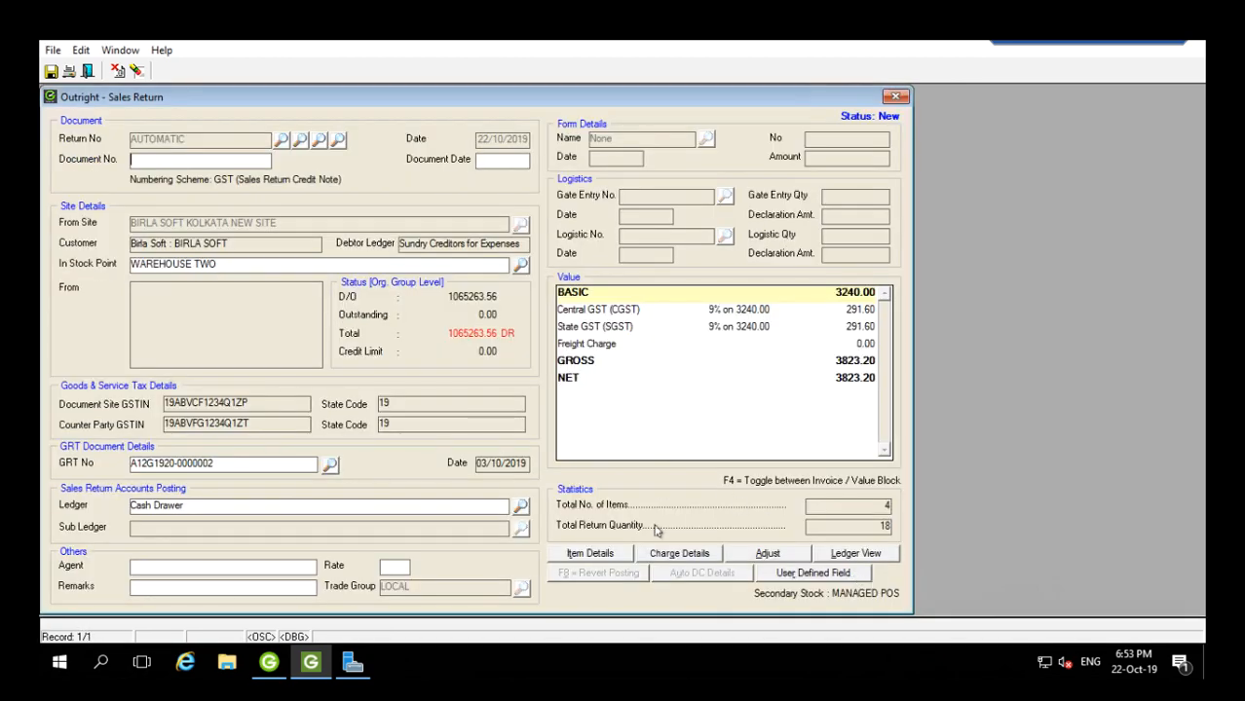
- Calculate the return's charges under the billing term GST: CGST + SGST and accept them
{"action": "left_click", "coordinate": [679, 554]}
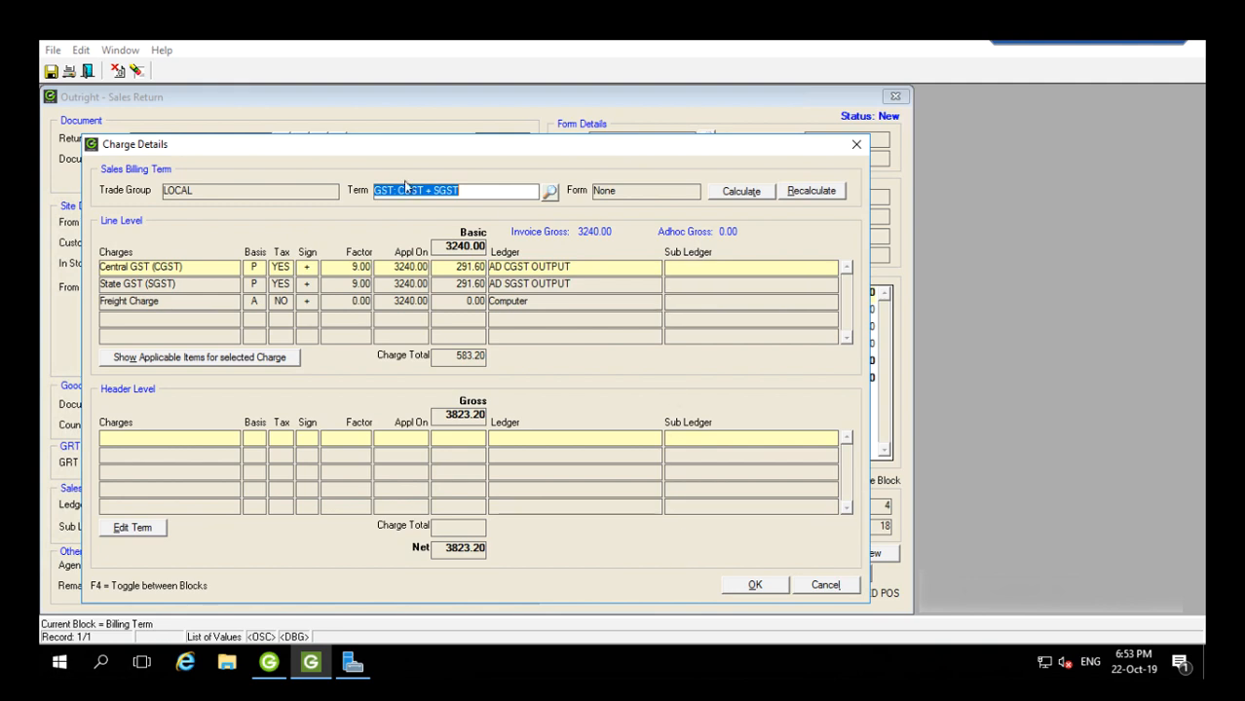
{"action": "left_click", "coordinate": [482, 191]}
{"action": "left_click", "coordinate": [746, 189]}
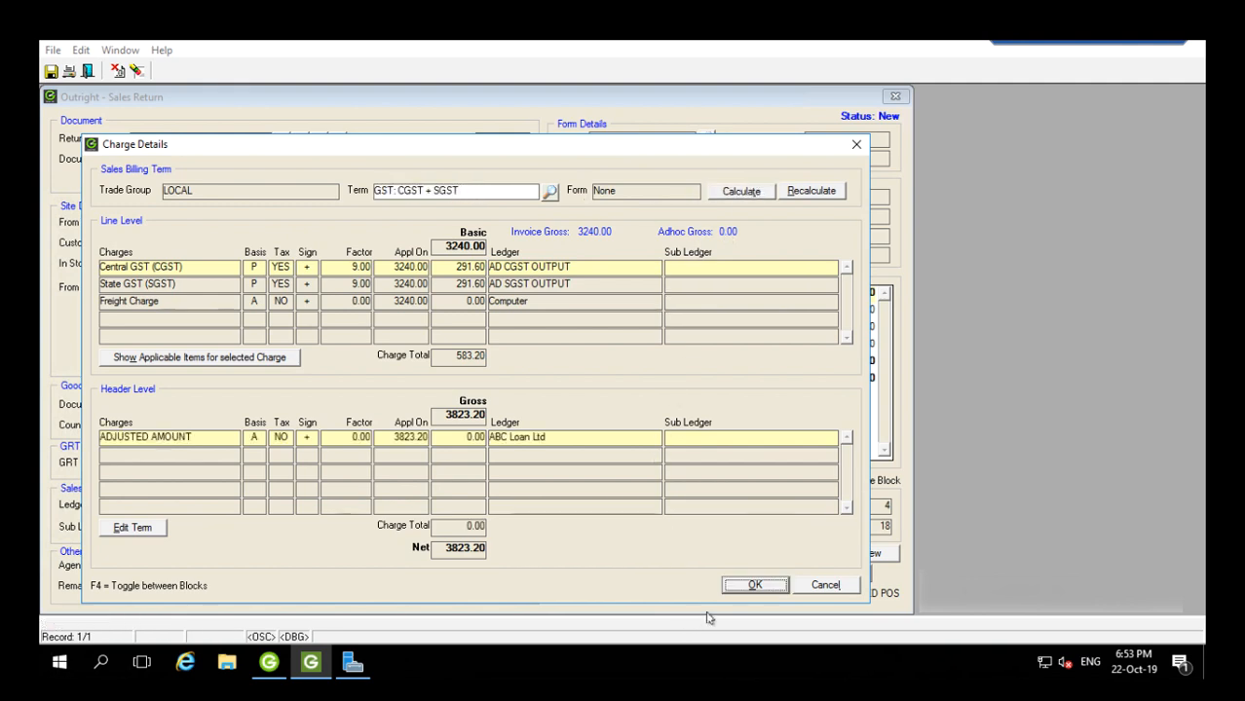
{"action": "left_click", "coordinate": [755, 585]}
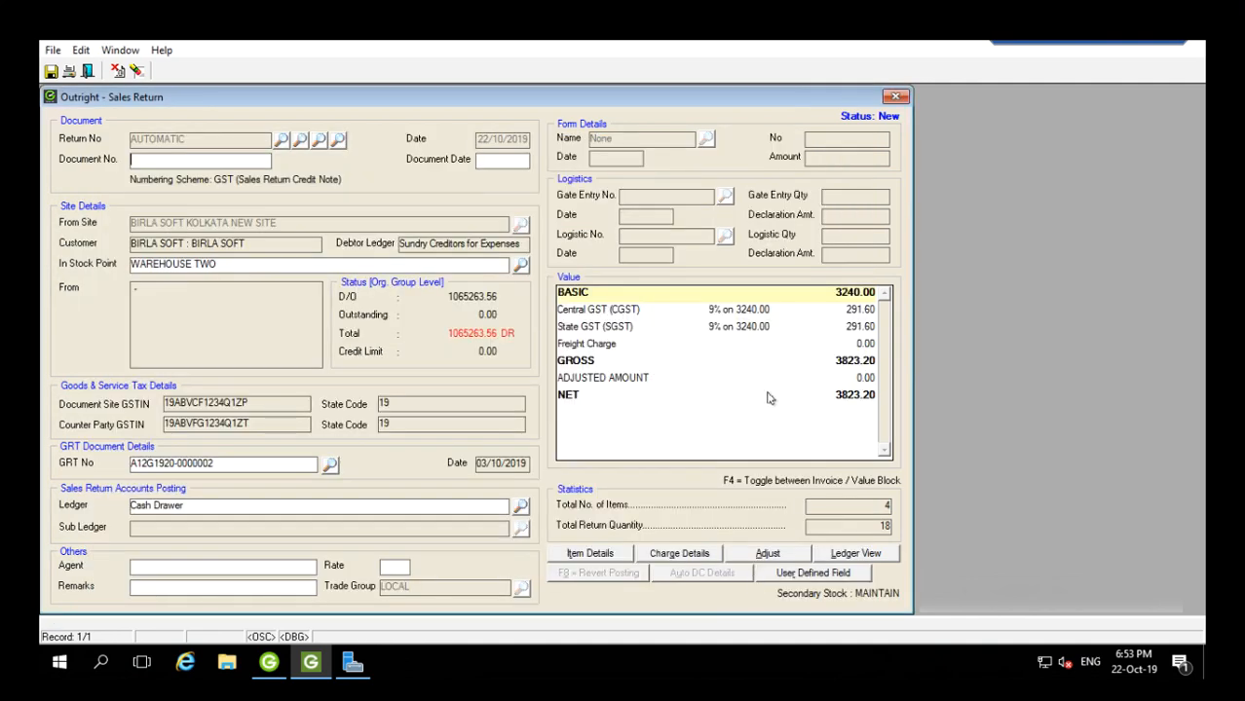
- Save the sales return, agreeing to proceed with a single credit note against multiple invoices
{"action": "key", "text": "F10"}
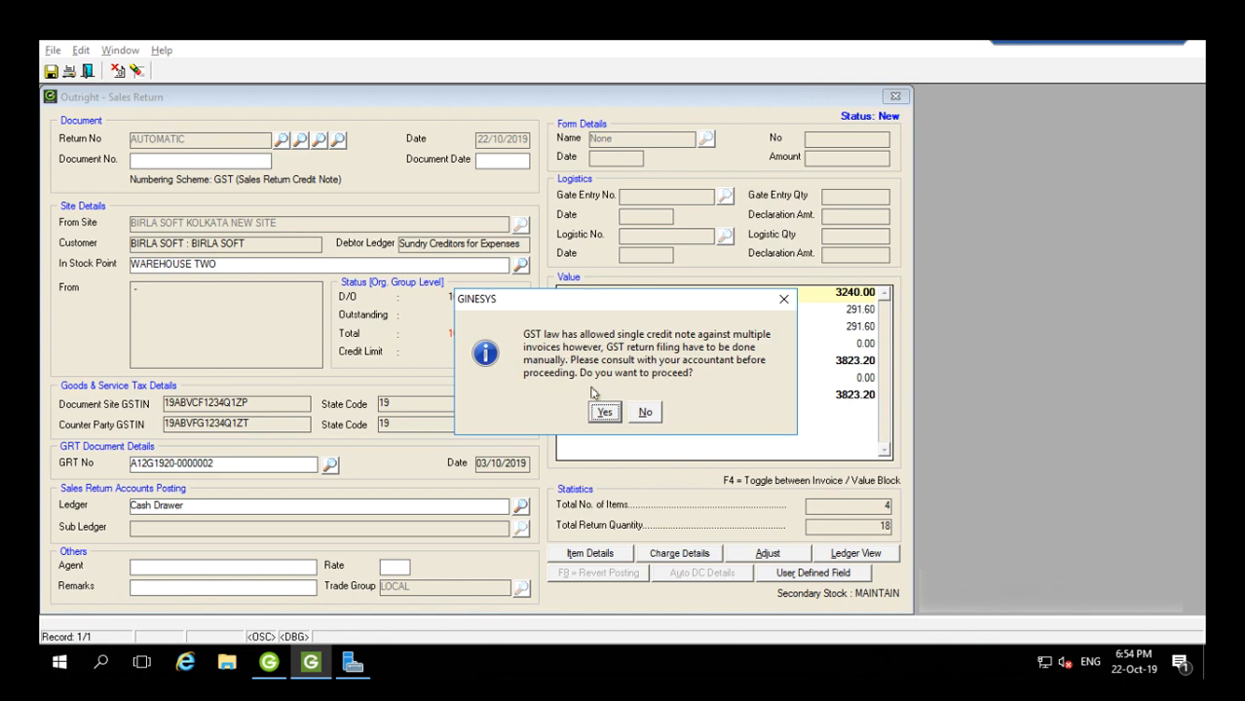
{"action": "left_click", "coordinate": [605, 412]}
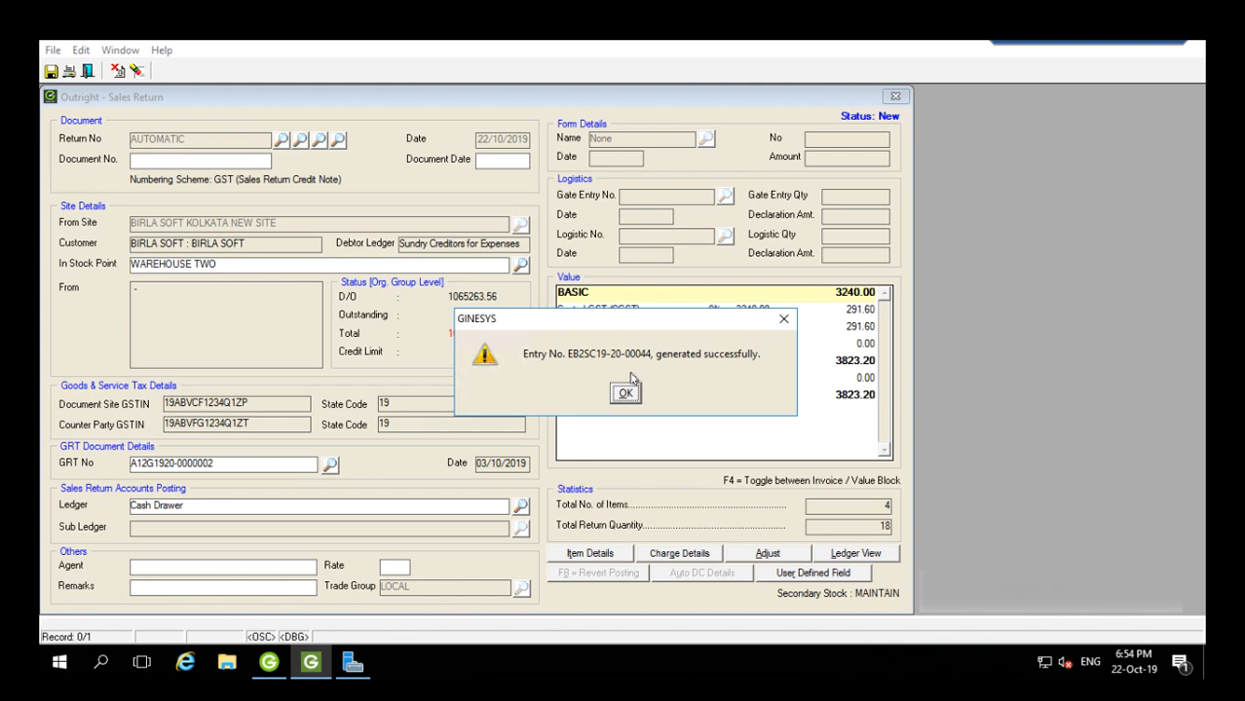
{"action": "left_click", "coordinate": [627, 394]}
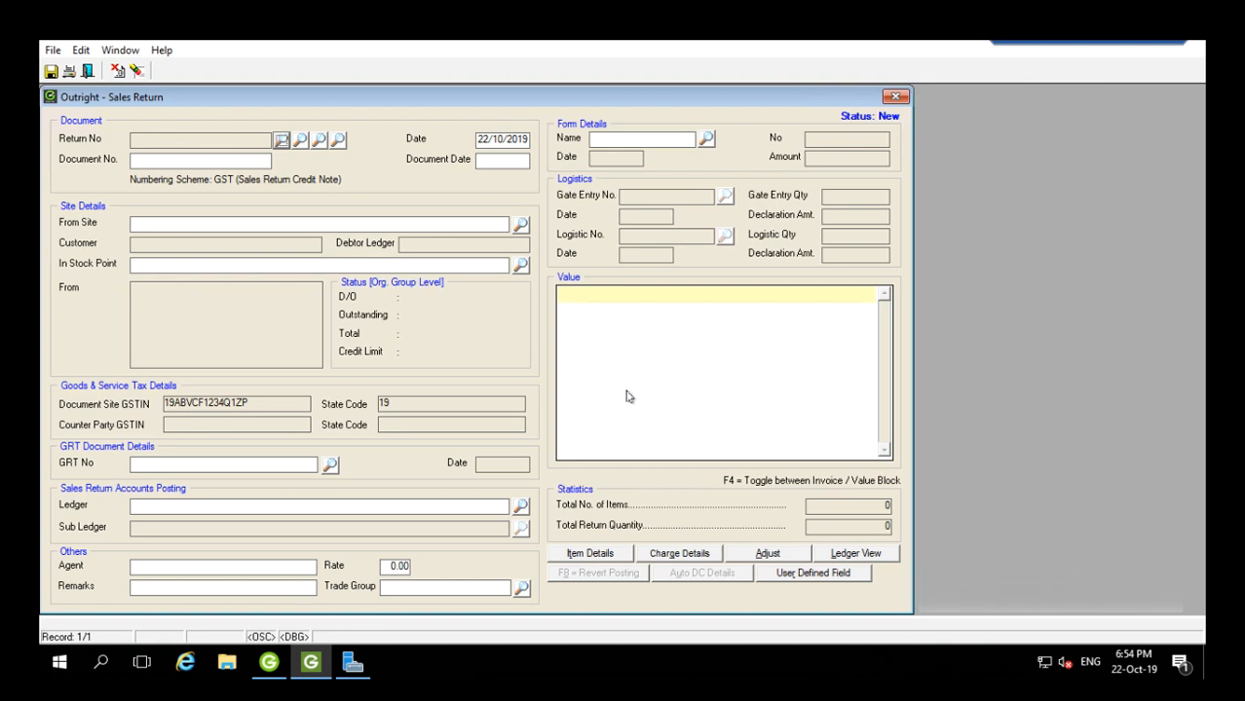
- Reopen the saved return EB2SC19-20-00044 and examine its account posting entries
{"action": "key", "text": "Return"}
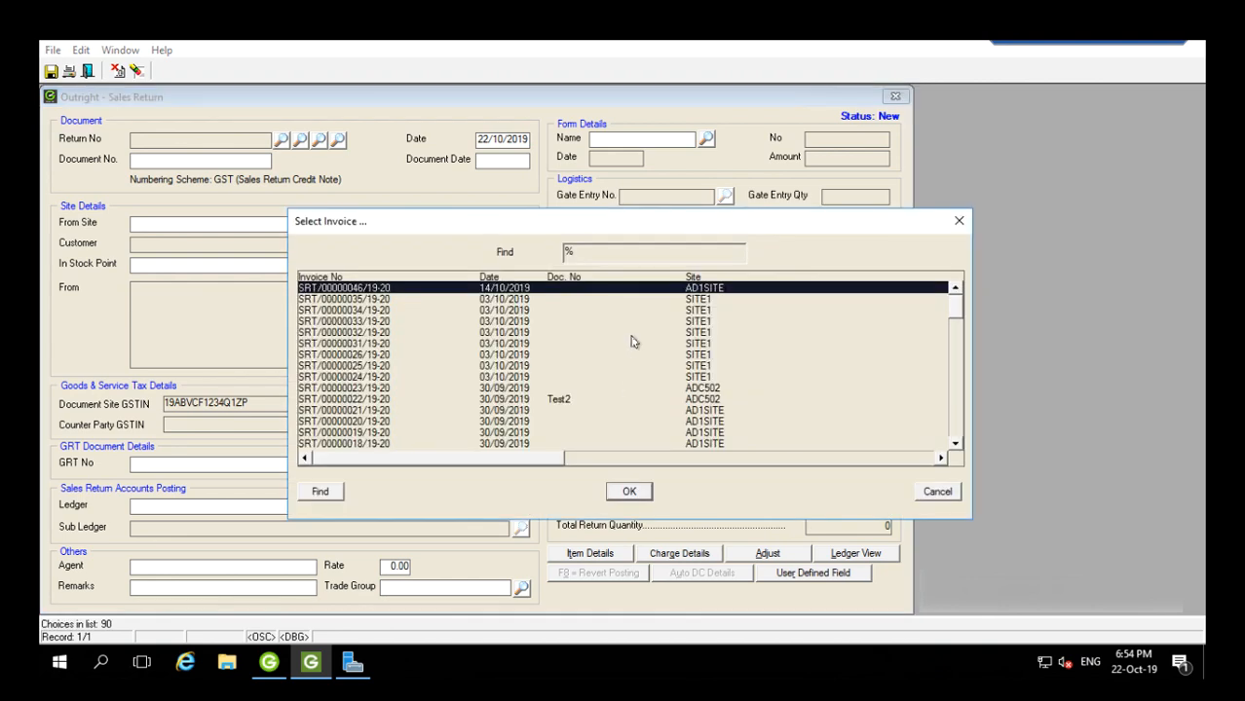
{"action": "left_click_drag", "start_coordinate": [956, 304], "coordinate": [958, 381]}
{"action": "double_click", "coordinate": [484, 334]}
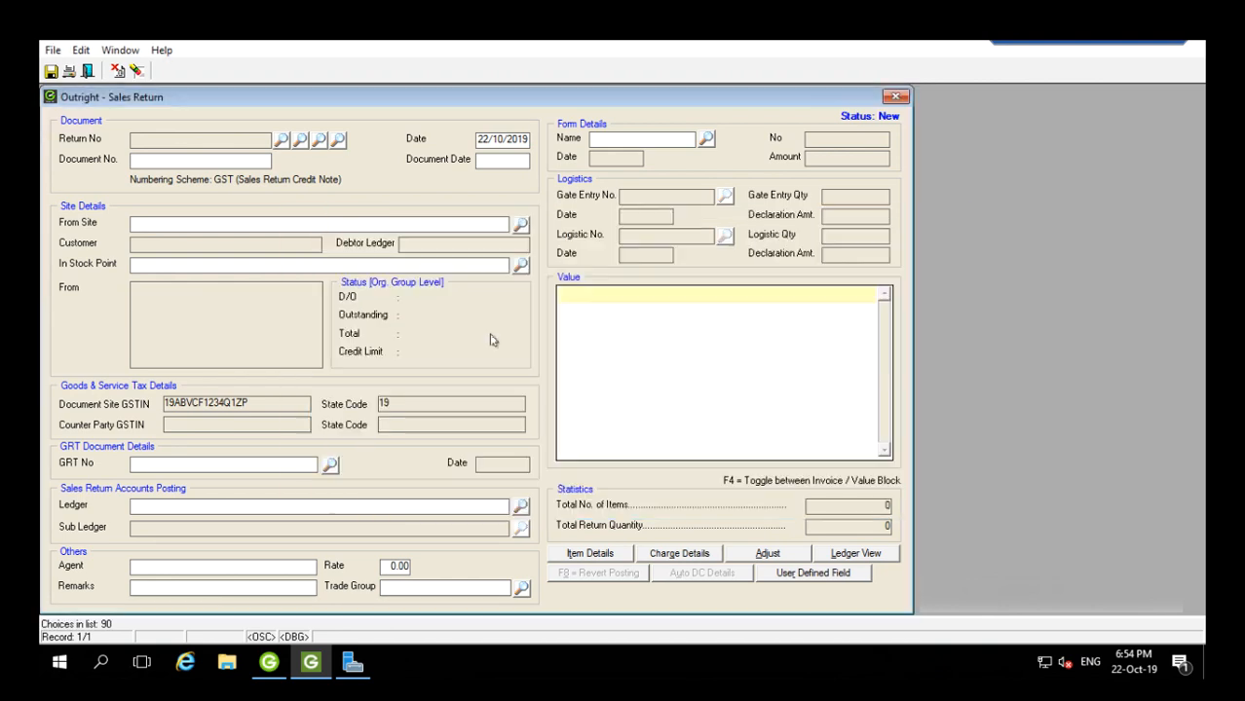
{"action": "left_click", "coordinate": [847, 553]}
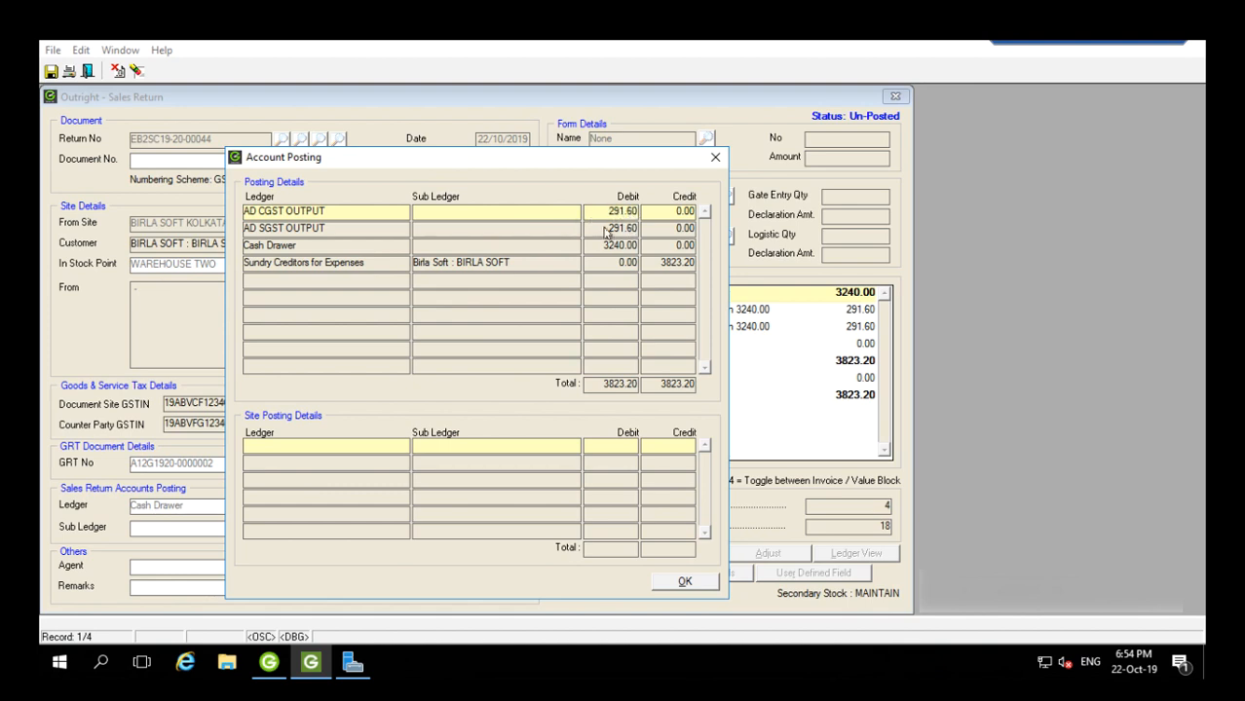
{"action": "left_click", "coordinate": [684, 582]}
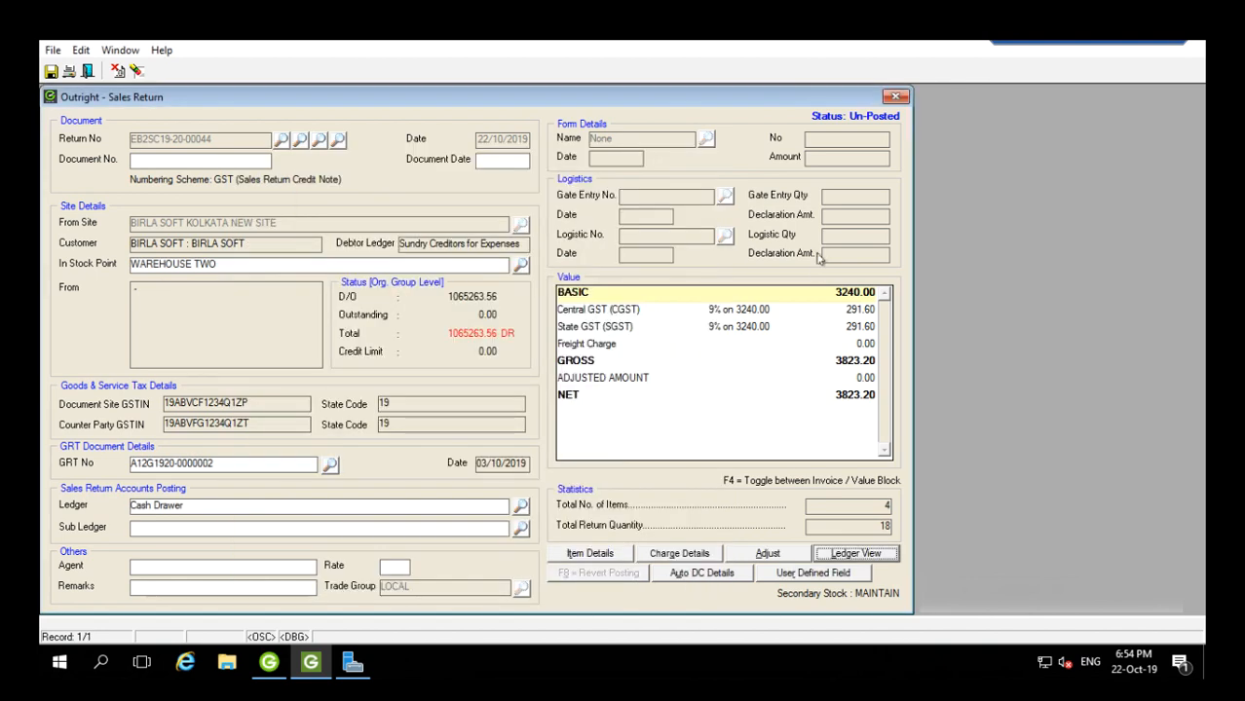
- Close the saved return and start a new sales return with the Sale Return NEW numbering scheme
{"action": "left_click", "coordinate": [897, 97]}
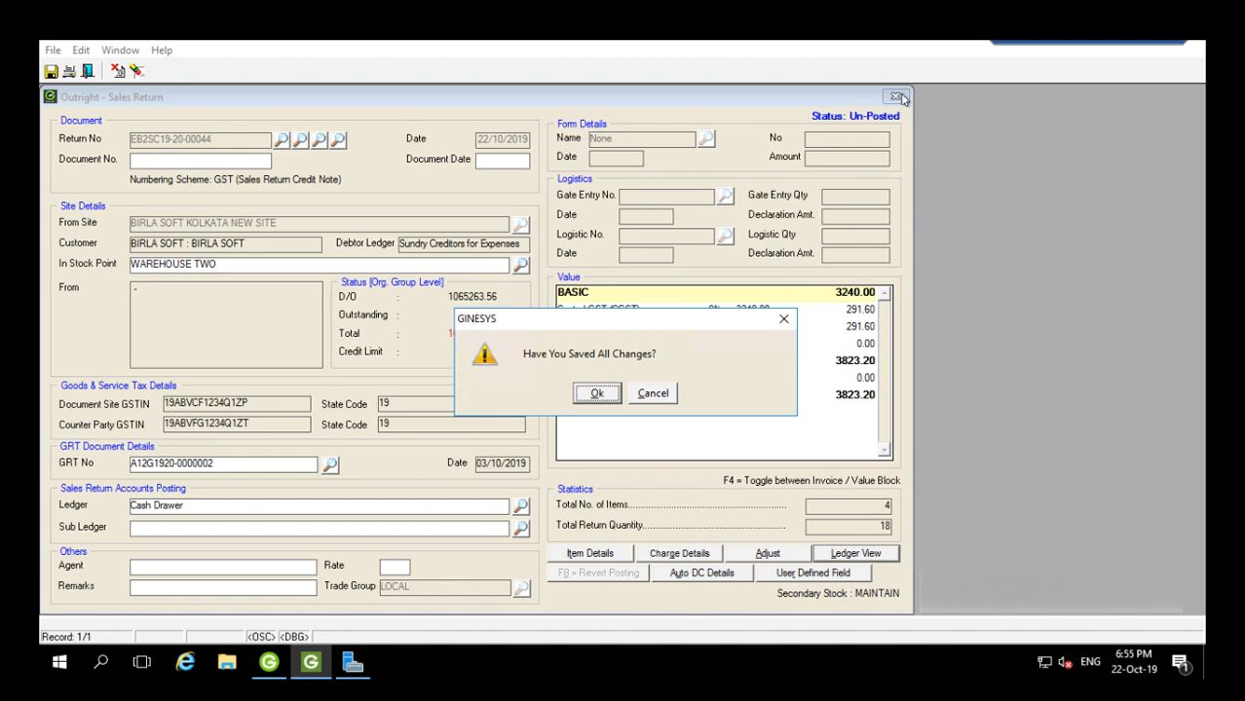
{"action": "key", "text": "Return"}
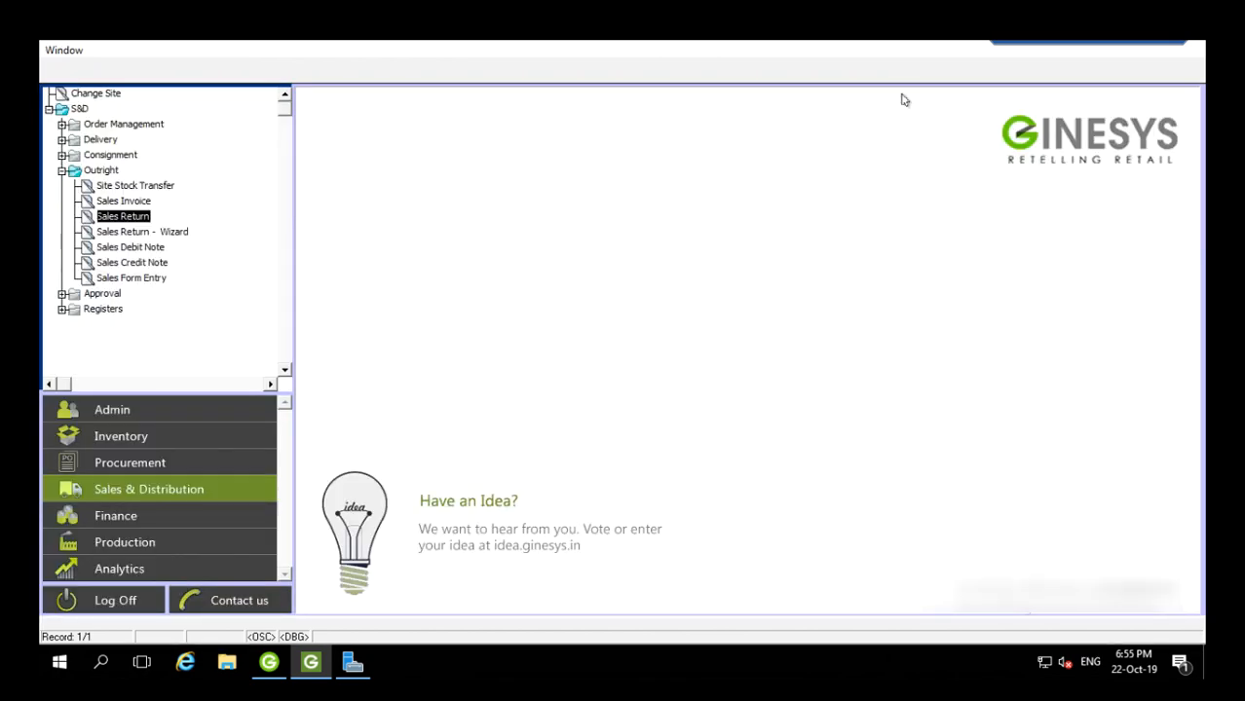
{"action": "key", "text": "Return"}
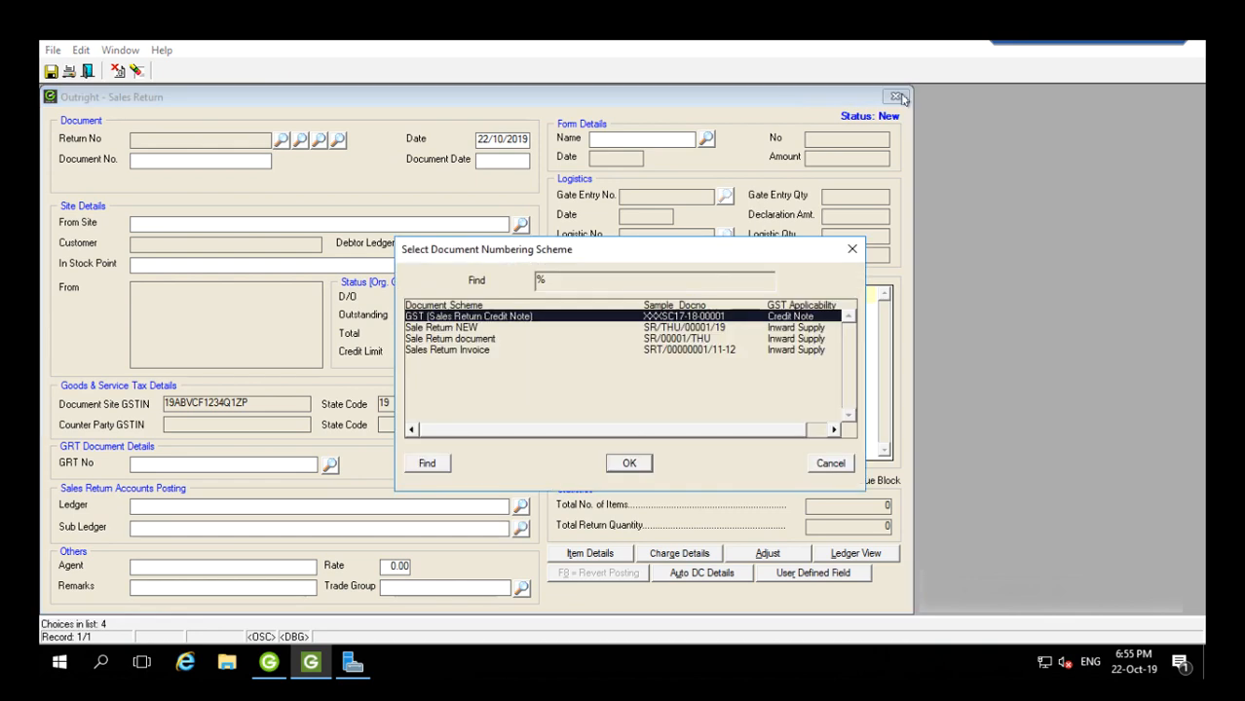
{"action": "key", "text": "Down"}
{"action": "key", "text": "Down"}
{"action": "key", "text": "Up"}
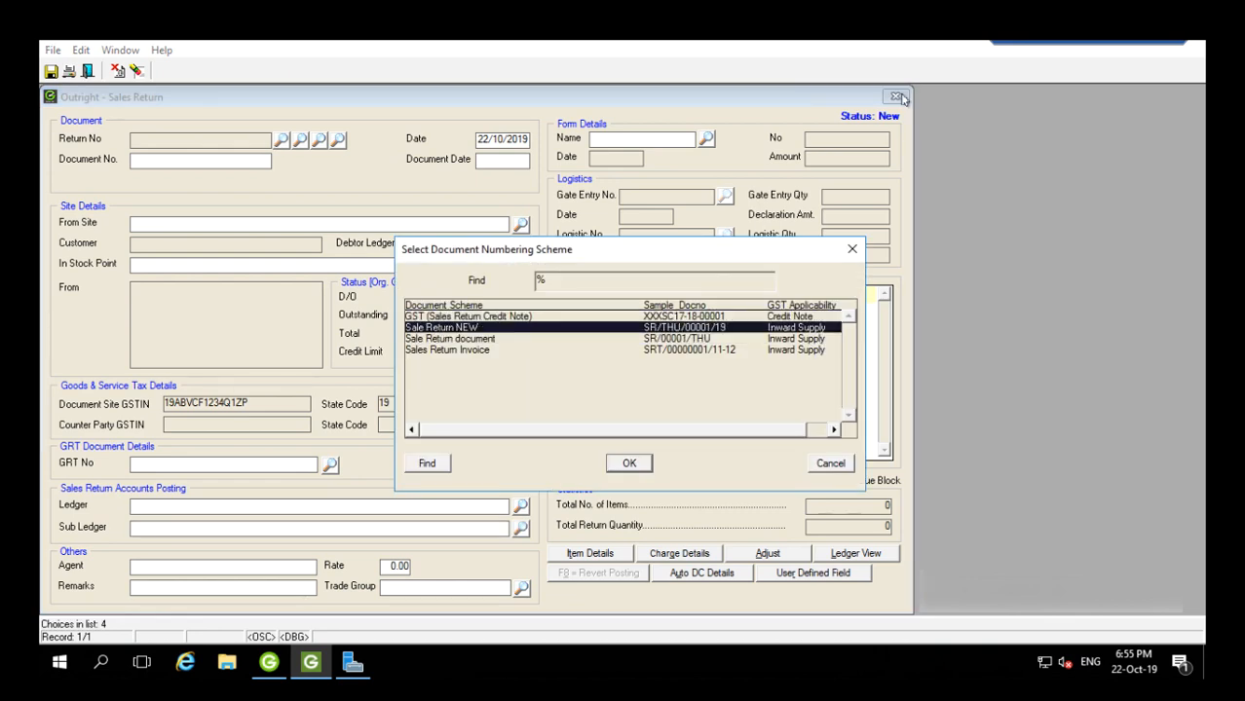
{"action": "key", "text": "Return"}
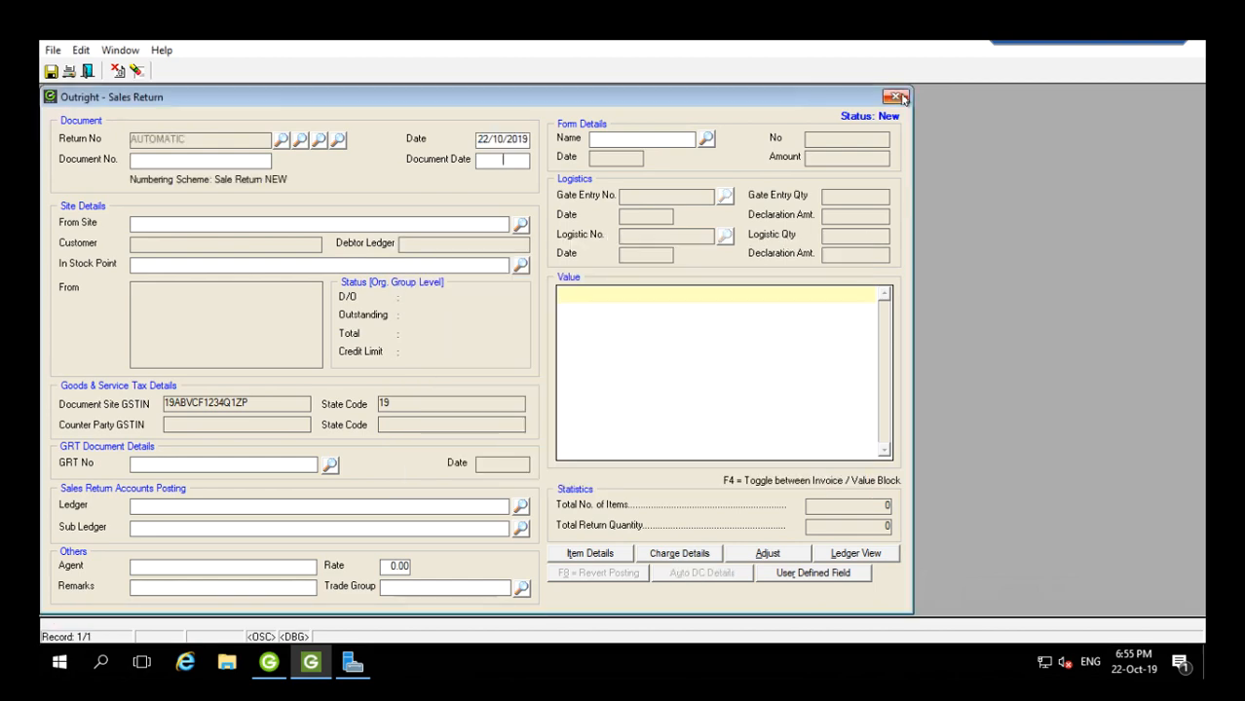
- Choose AD3 CUSTOMER SITE as the source site of the new return
{"action": "key", "text": "Return"}
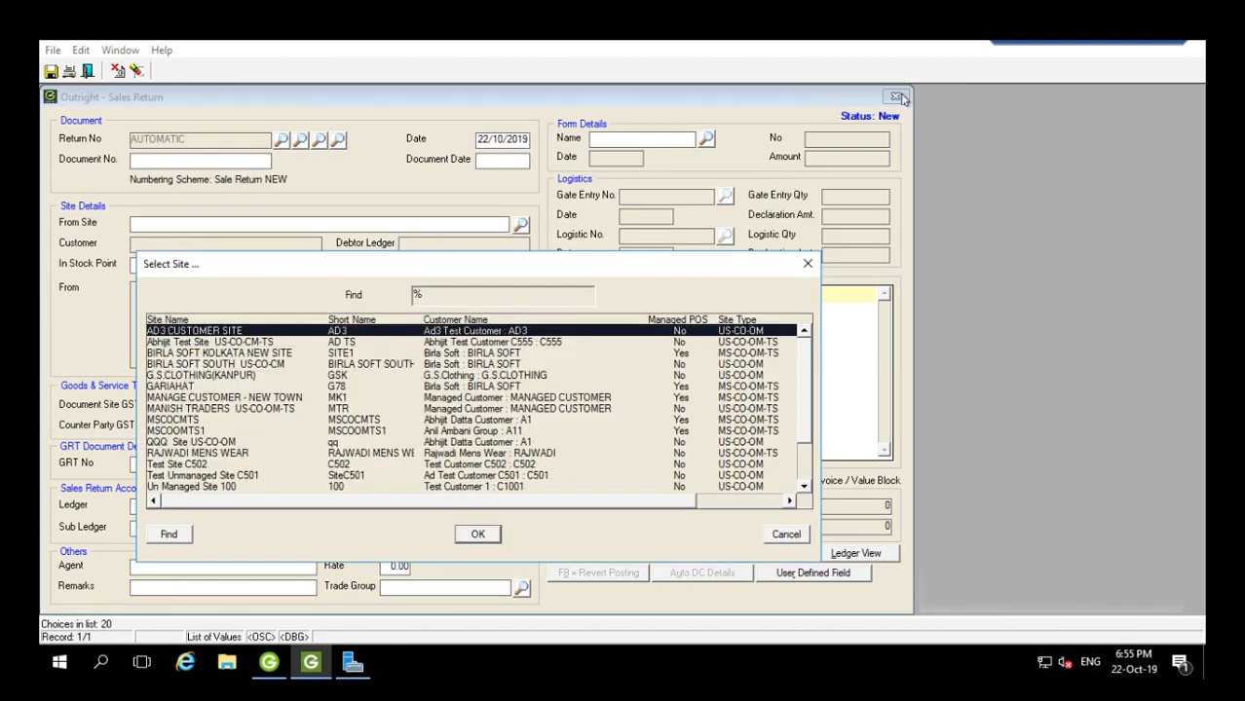
{"action": "key", "text": "Return"}
{"action": "key", "text": "Return"}
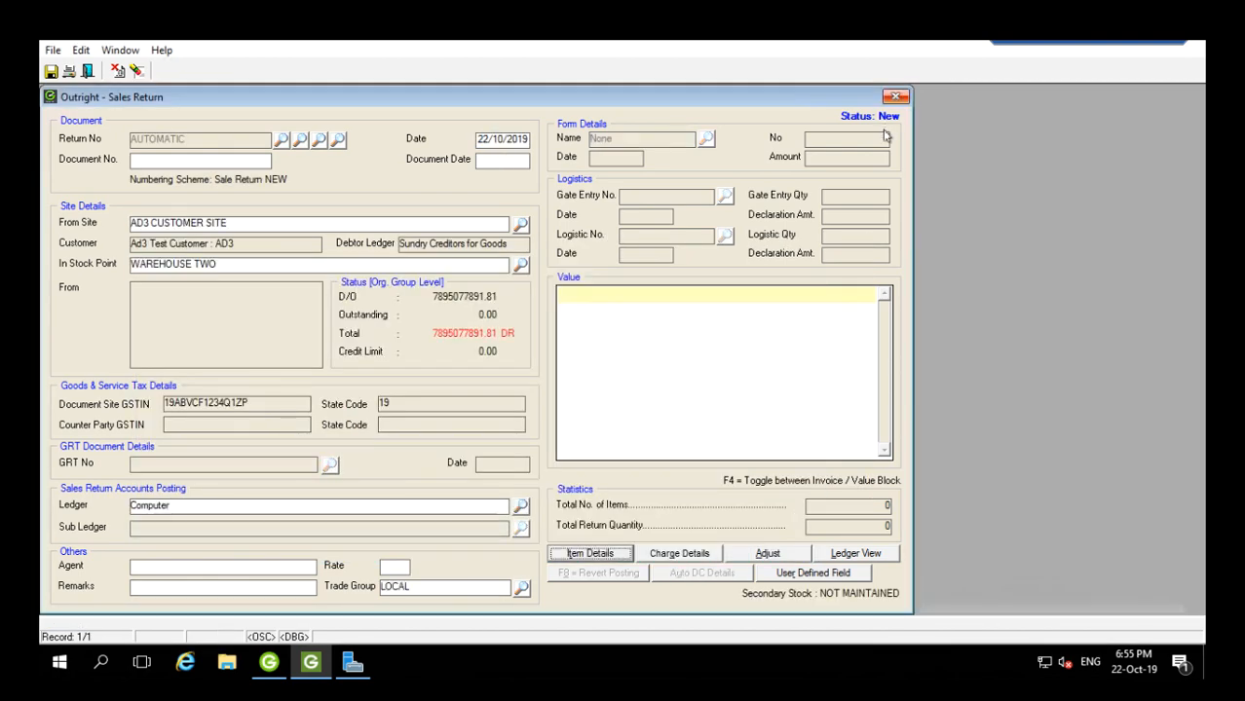
{"action": "left_click", "coordinate": [602, 552]}
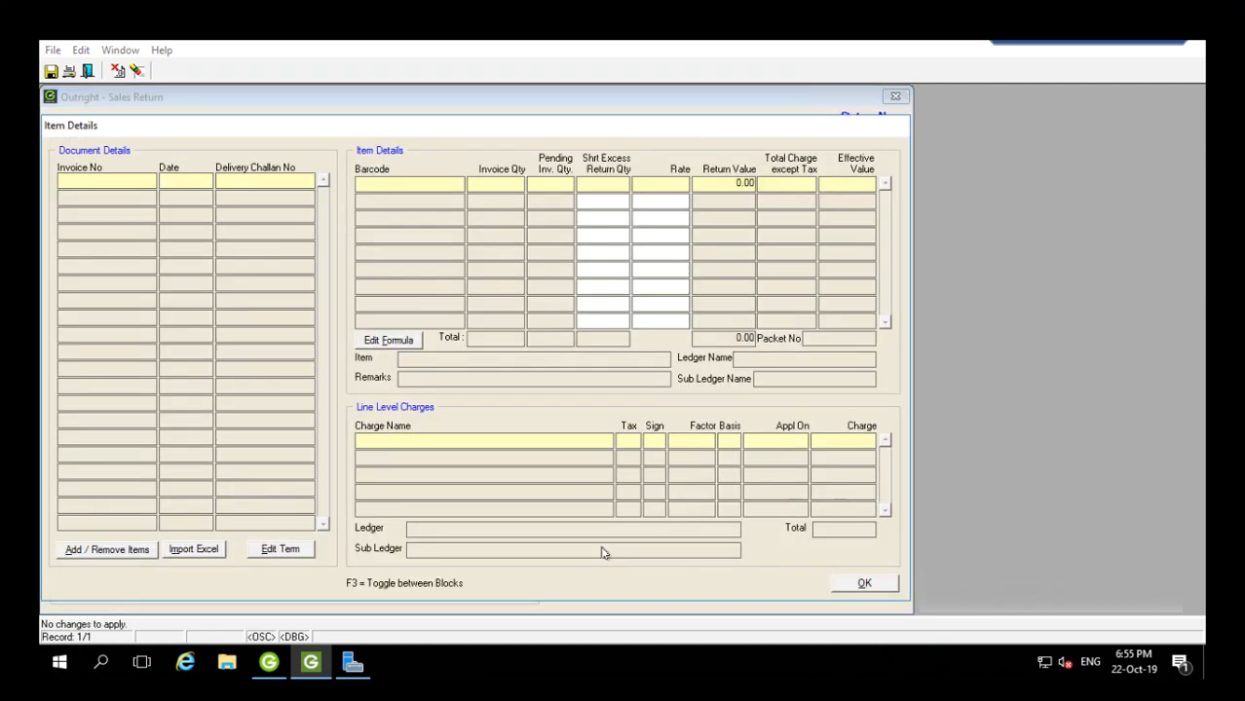
{"action": "left_click", "coordinate": [125, 548]}
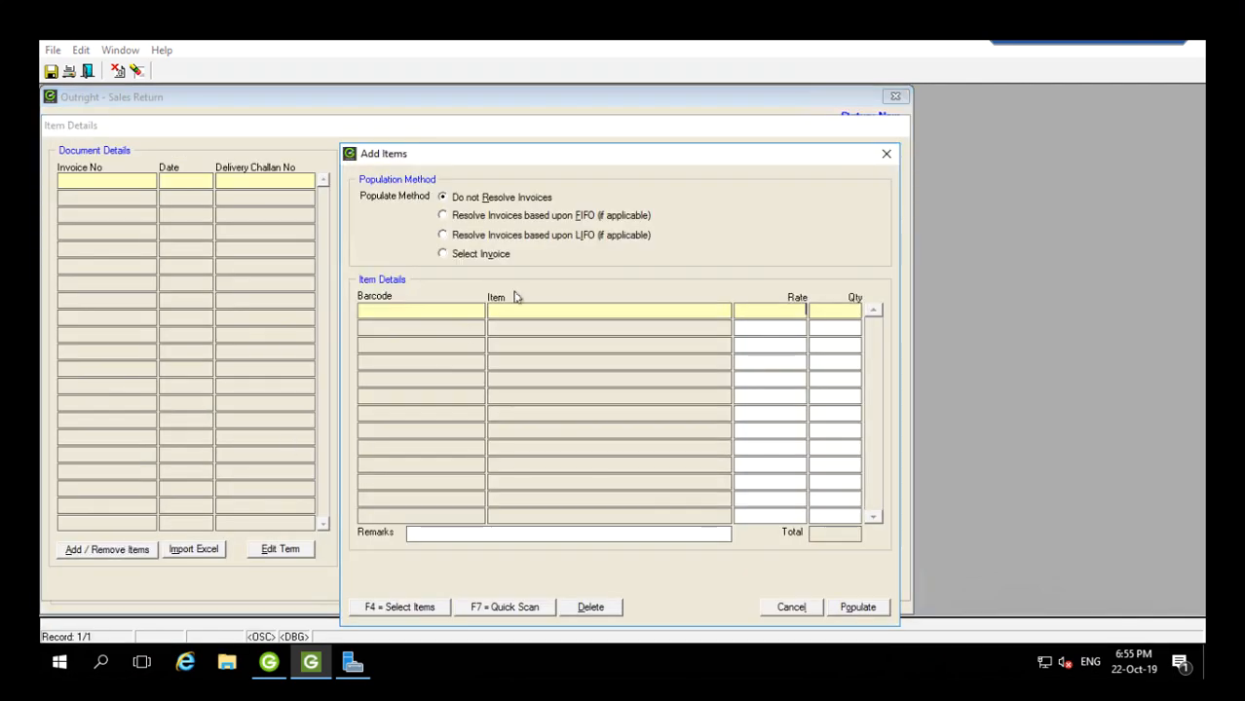
{"action": "left_click", "coordinate": [468, 254]}
{"action": "left_click", "coordinate": [726, 253]}
{"action": "left_click", "coordinate": [857, 607]}
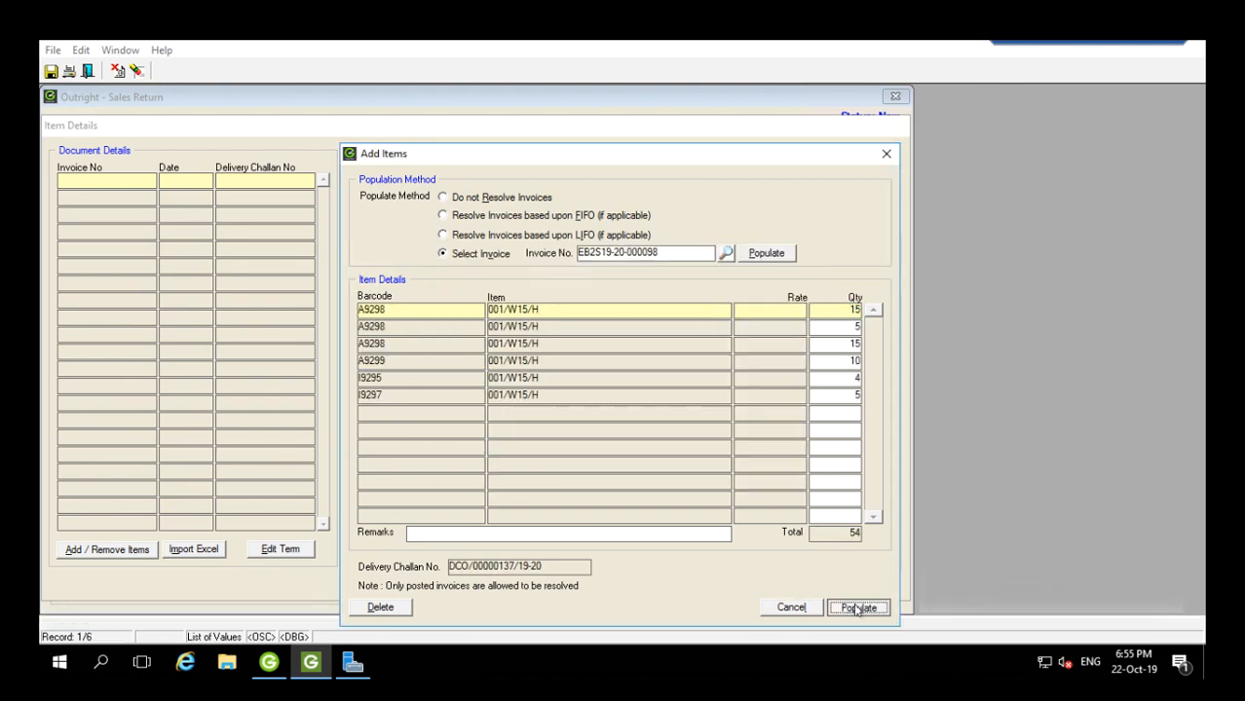
{"action": "left_click", "coordinate": [864, 582]}
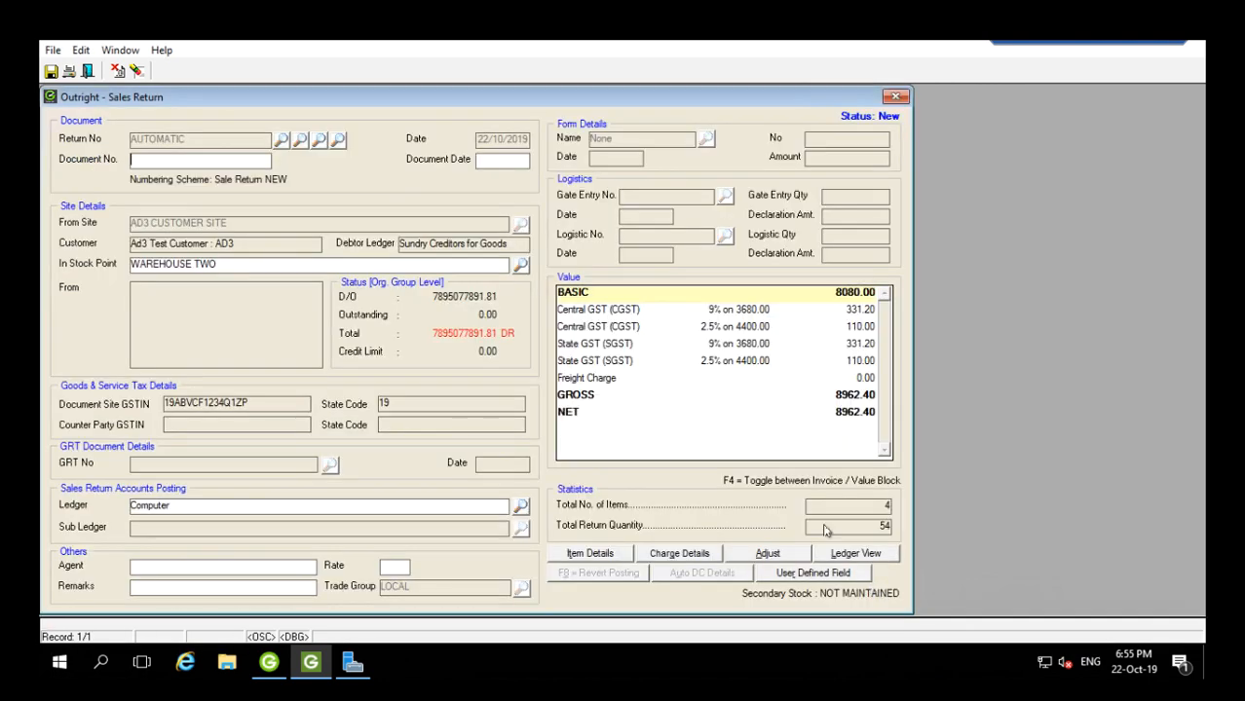
- Calculate the charges for the AD3 CUSTOMER SITE return under GST: CGST + SGST and review its account postings
{"action": "left_click", "coordinate": [695, 553]}
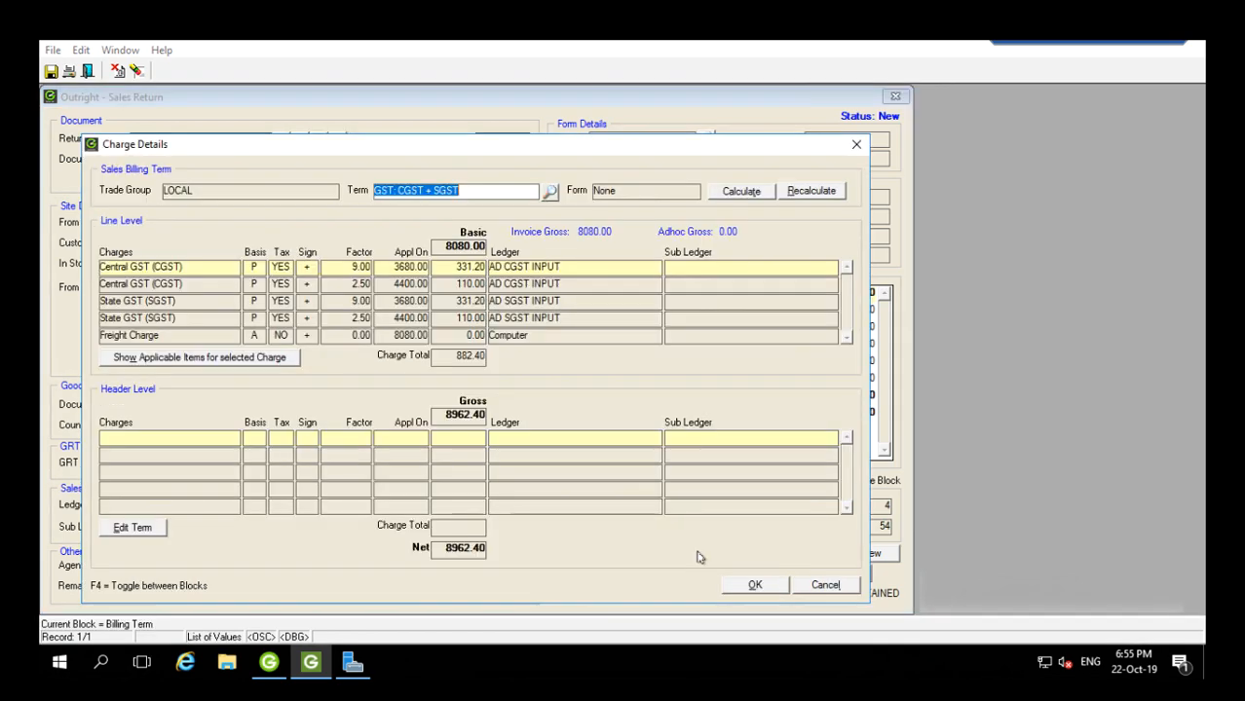
{"action": "left_click", "coordinate": [758, 193]}
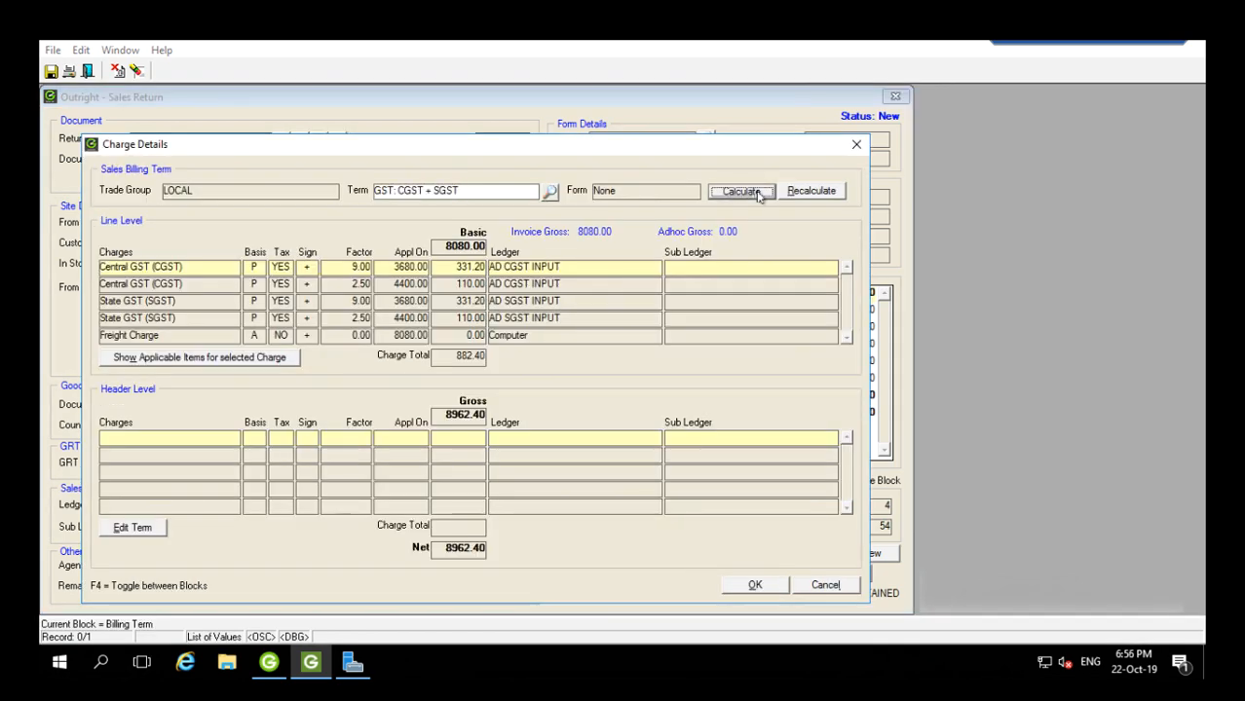
{"action": "left_click", "coordinate": [755, 584]}
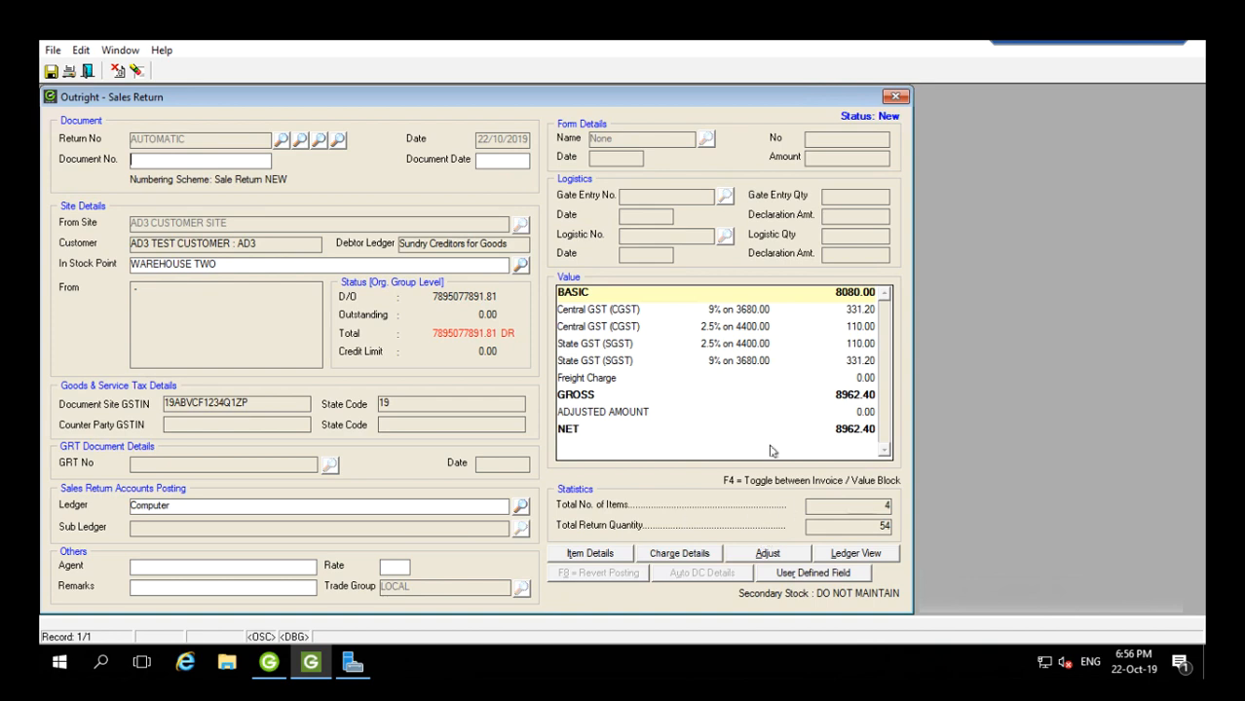
{"action": "left_click", "coordinate": [870, 553]}
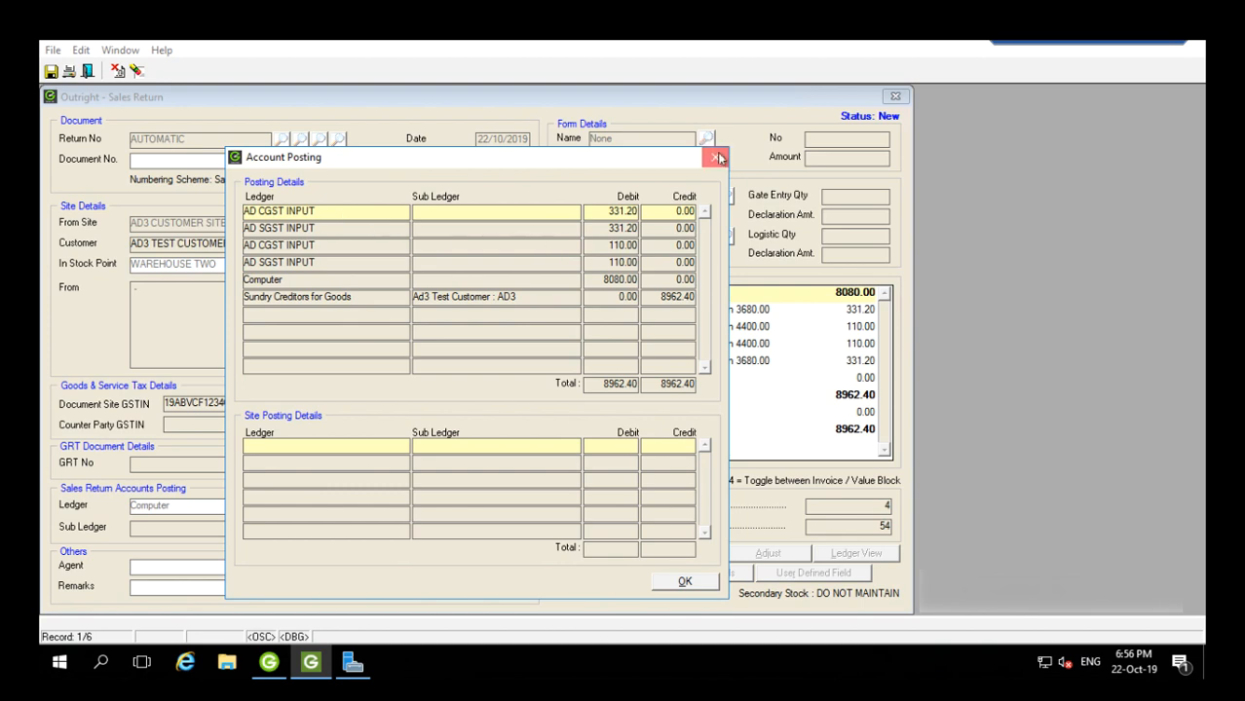
{"action": "left_click", "coordinate": [685, 581]}
- Save the return, converting it to a GST credit note with the GST (Sales Return Credit Note) numbering scheme
{"action": "key", "text": "F10"}
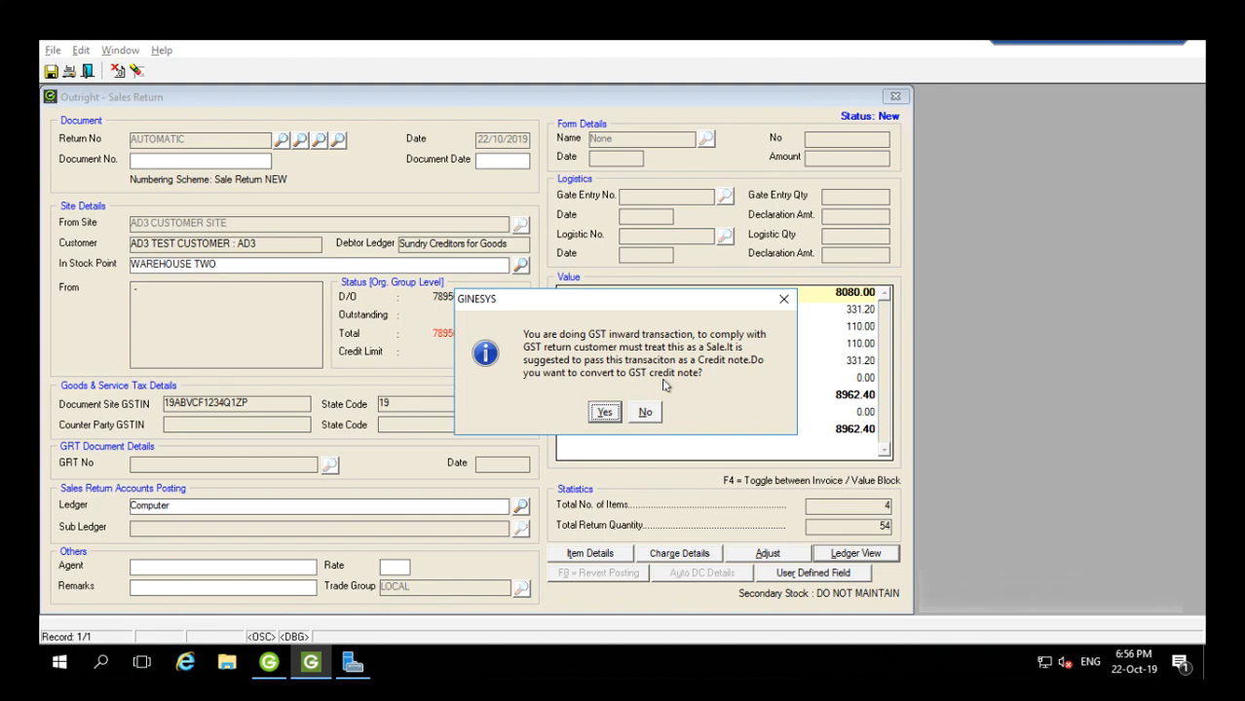
{"action": "left_click", "coordinate": [611, 413]}
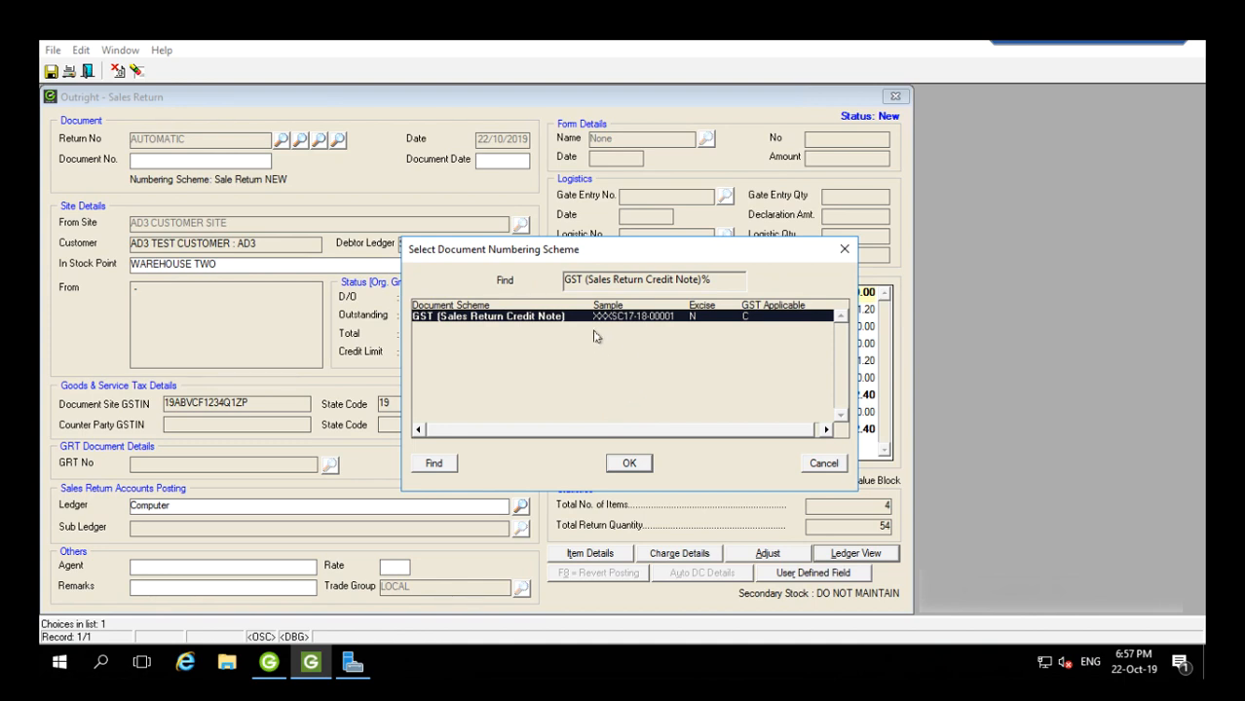
{"action": "key", "text": "Return"}
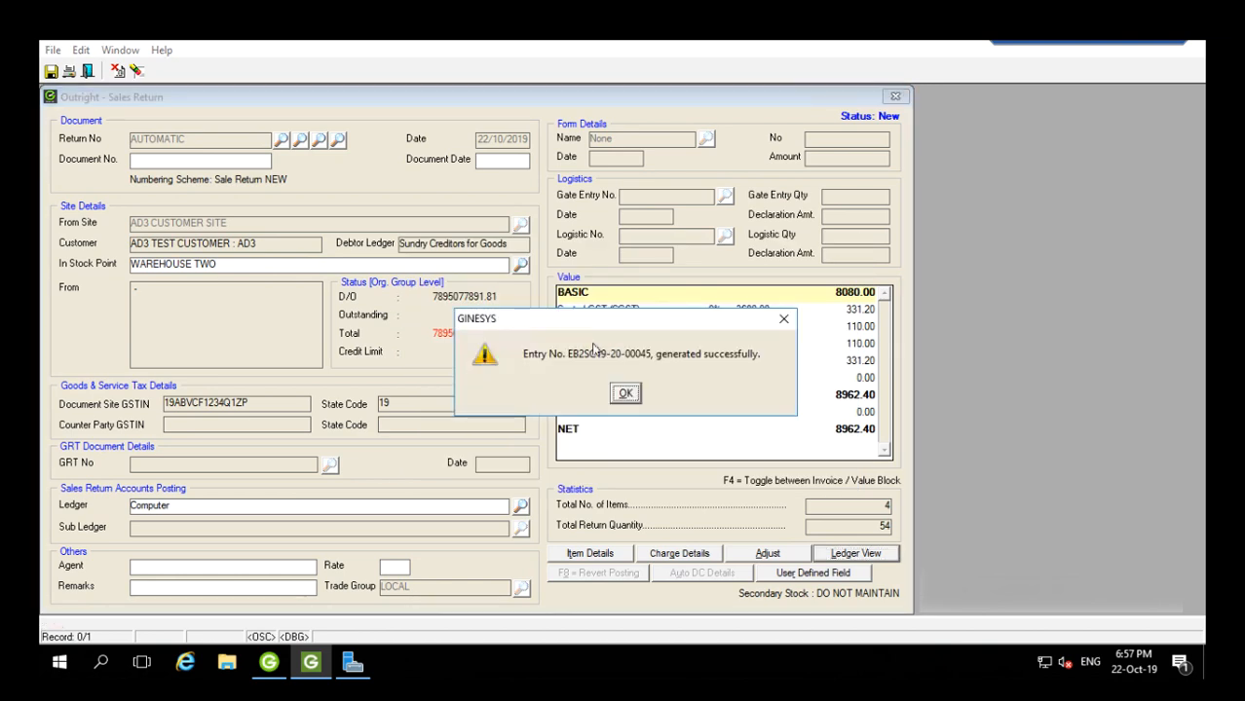